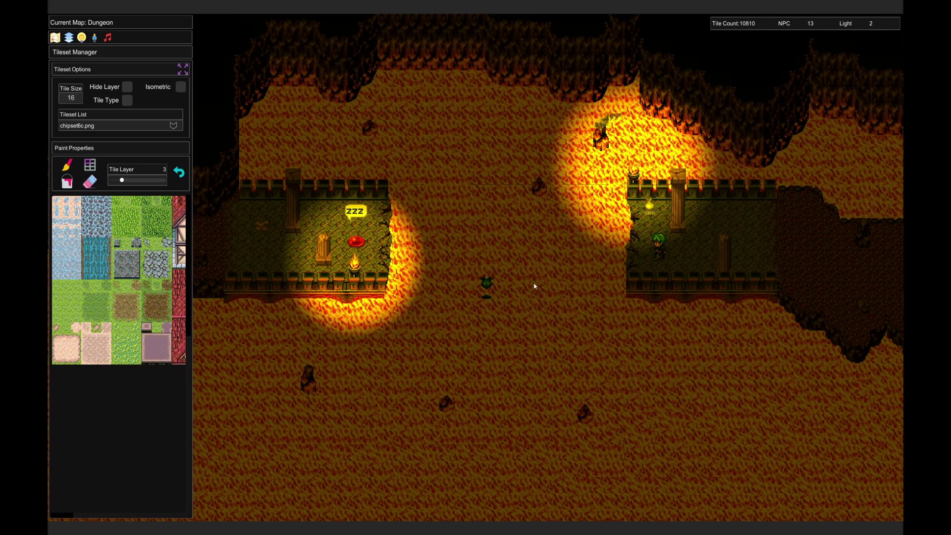
Switch the painting tileset to chipset2.png.
scroll(460, 263, "up", 1)
scroll(465, 269, "down", 1)
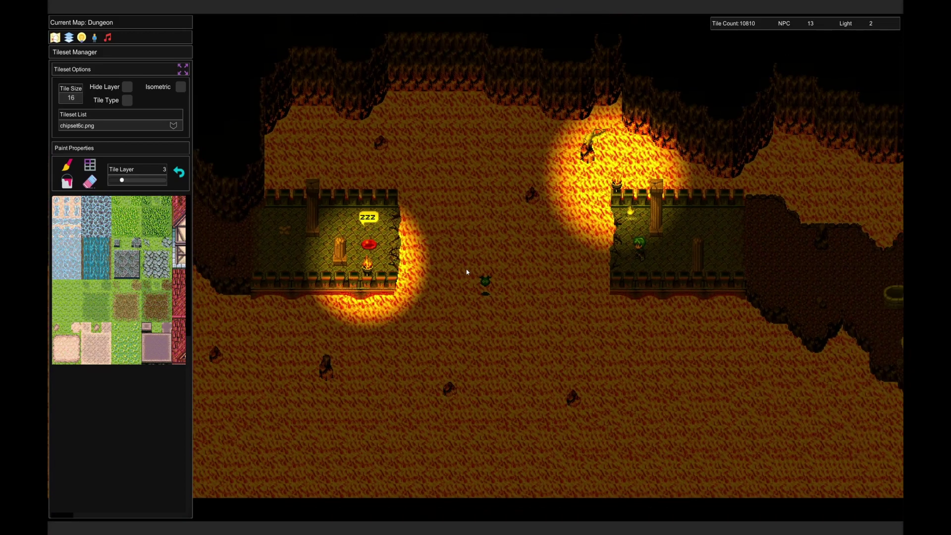
scroll(465, 269, "down", 1)
scroll(461, 279, "down", 1)
scroll(460, 279, "down", 1)
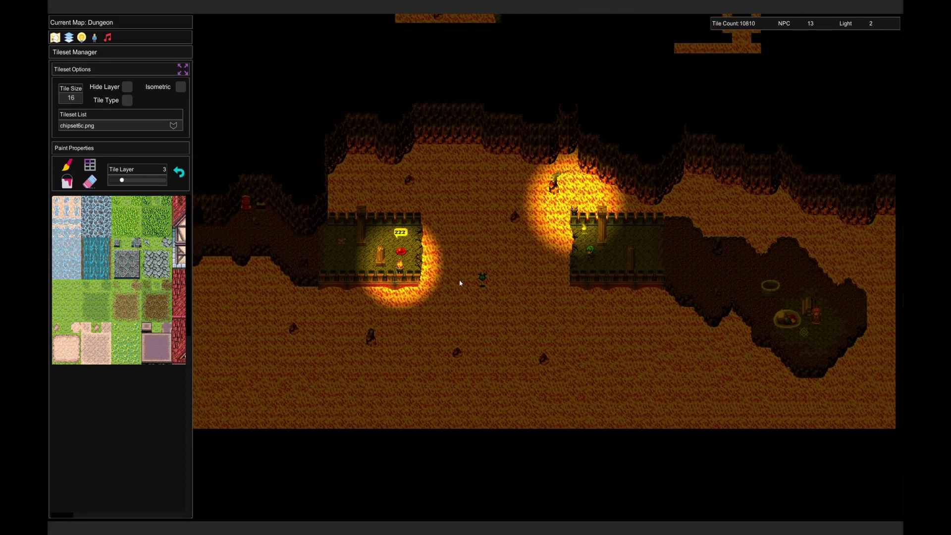
scroll(461, 280, "down", 2)
scroll(460, 282, "down", 1)
scroll(460, 284, "down", 1)
scroll(459, 285, "down", 1)
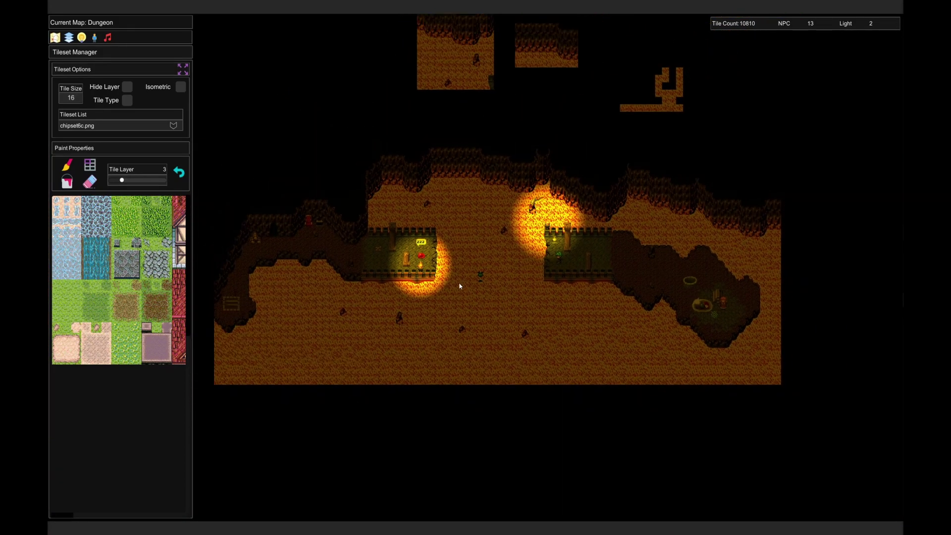
scroll(347, 267, "up", 1)
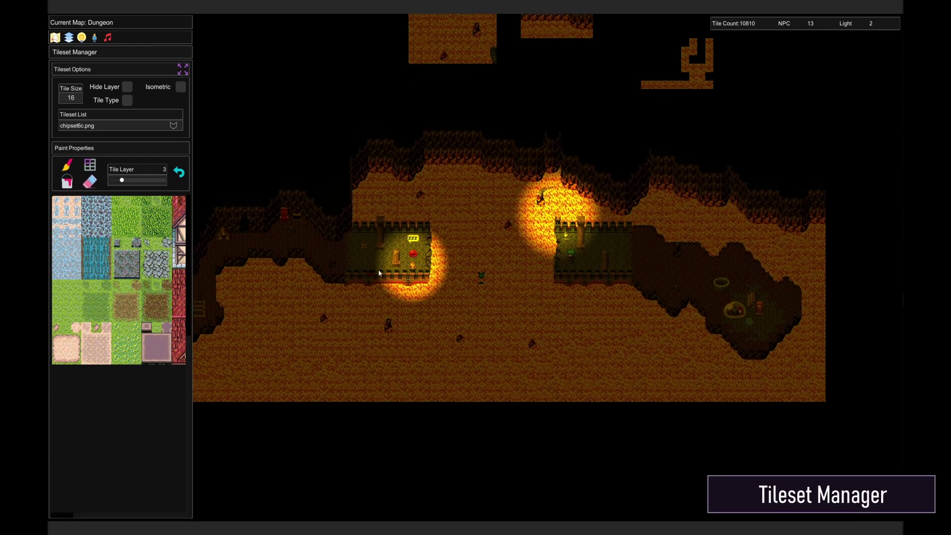
scroll(376, 271, "up", 1)
scroll(405, 276, "up", 1)
scroll(404, 274, "up", 1)
scroll(404, 274, "up", 1)
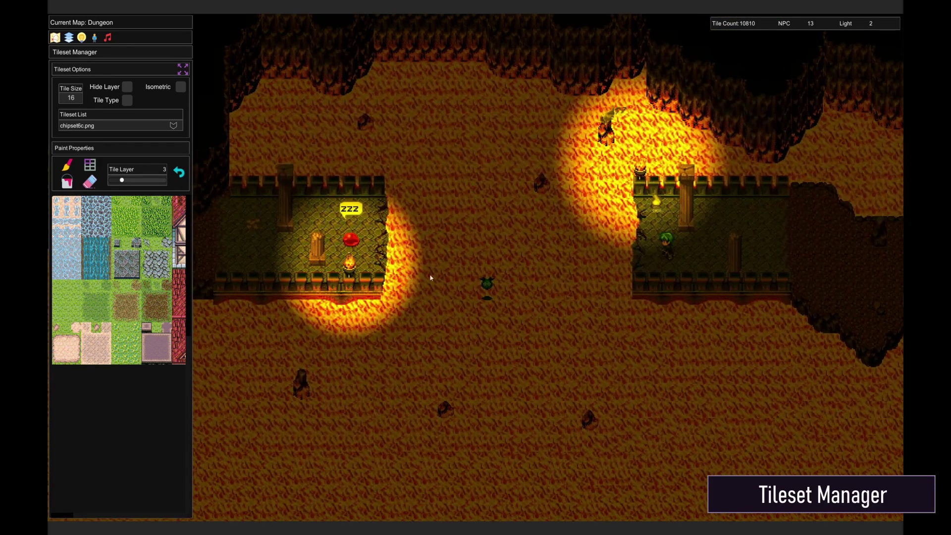
left_click(151, 127)
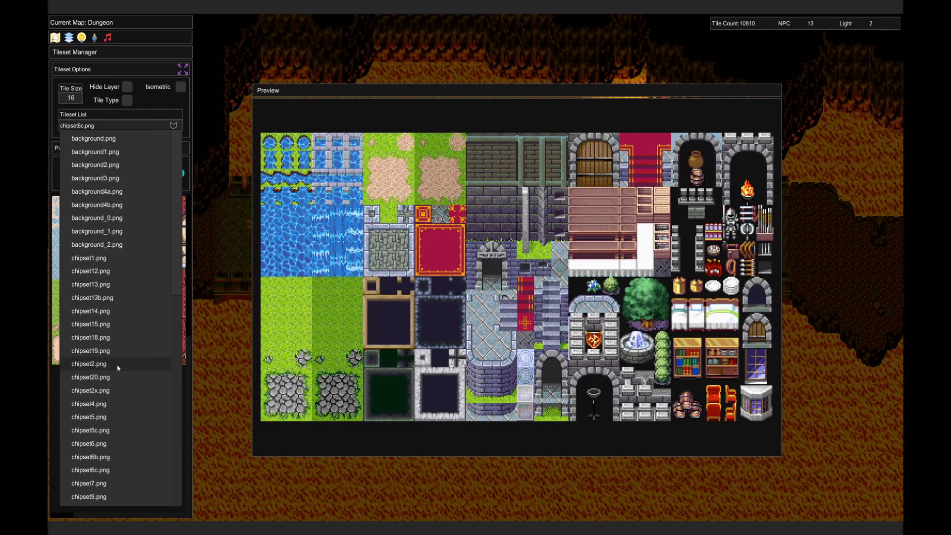
left_click(118, 367)
On tile layer 4, place armor statue decorations along the rooms' back walls.
scroll(124, 384, "right", 3)
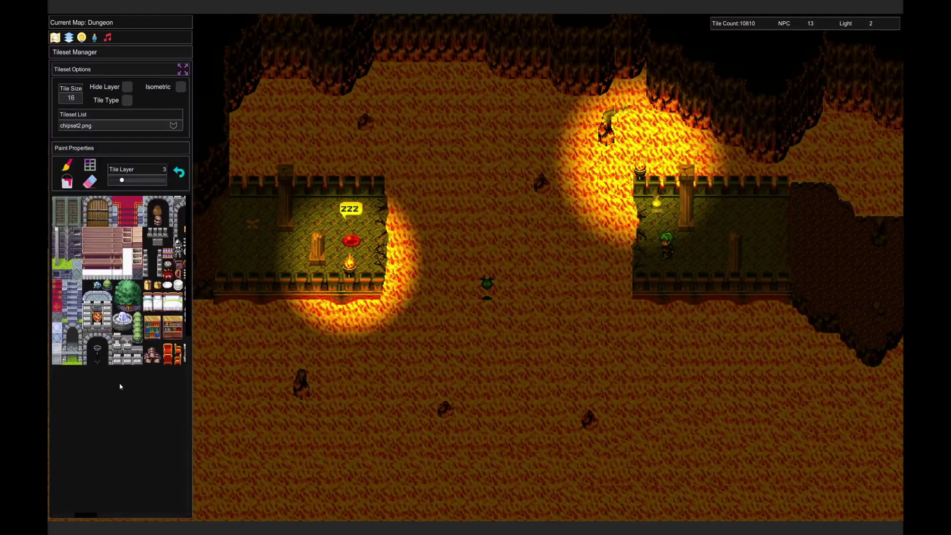
scroll(123, 386, "right", 2)
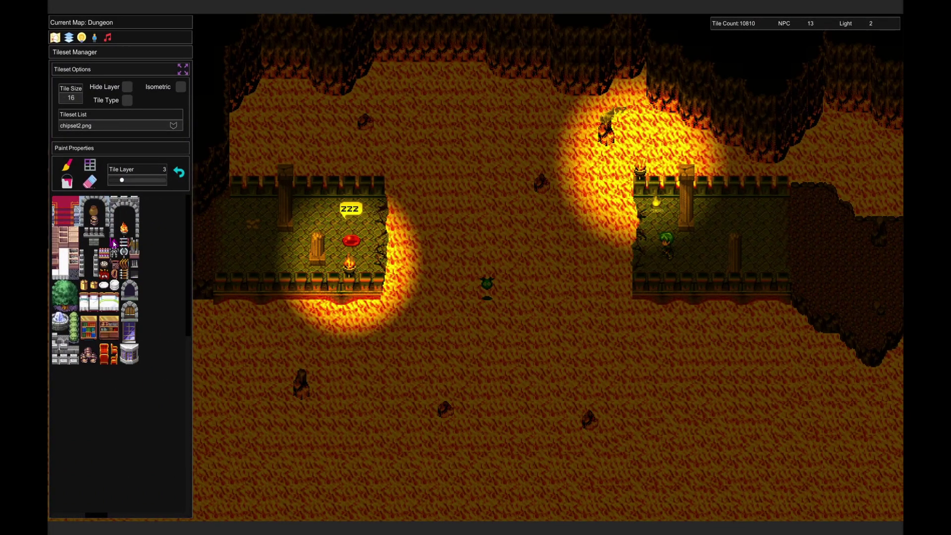
left_click(129, 182)
left_click(734, 186)
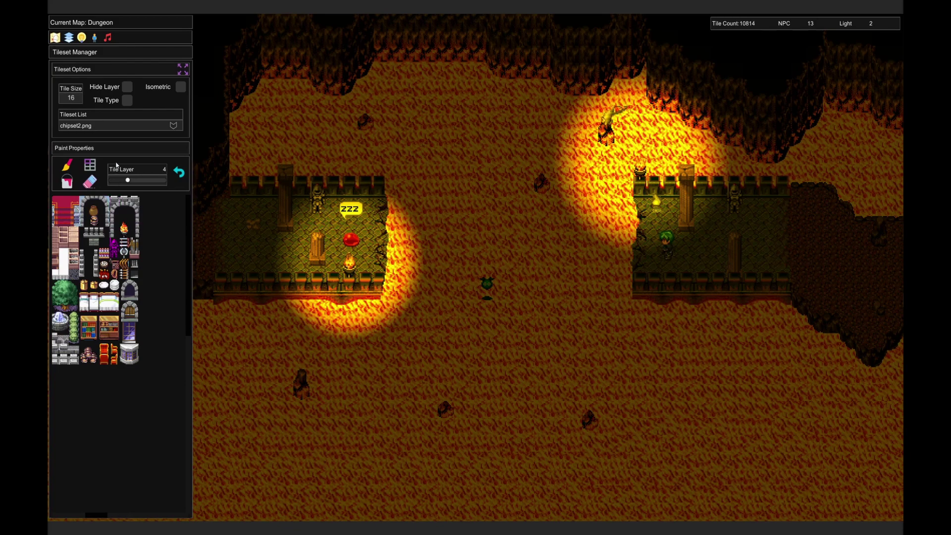
Paint a red carpet from chipset7.png on tile layer 1 across the dark cave passage.
left_click(142, 126)
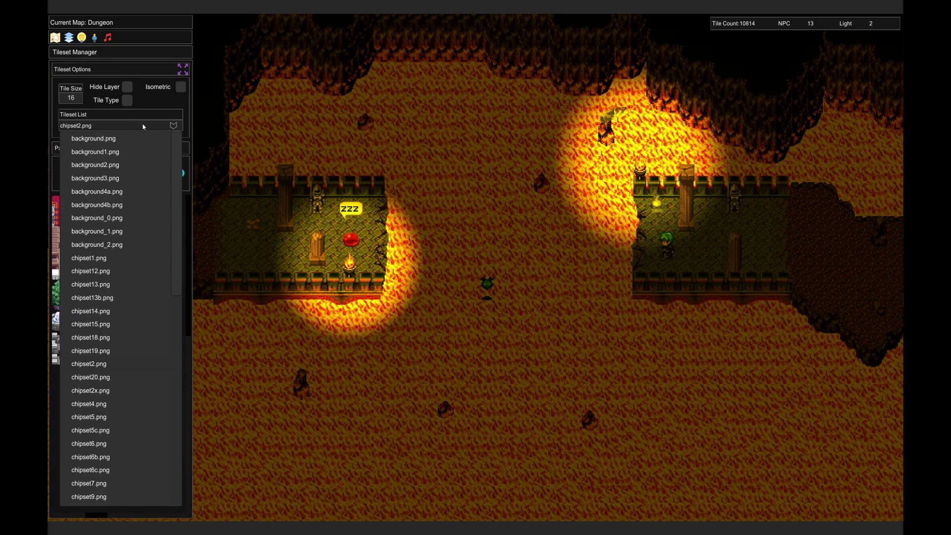
scroll(174, 258, "down", 5)
scroll(174, 257, "down", 3)
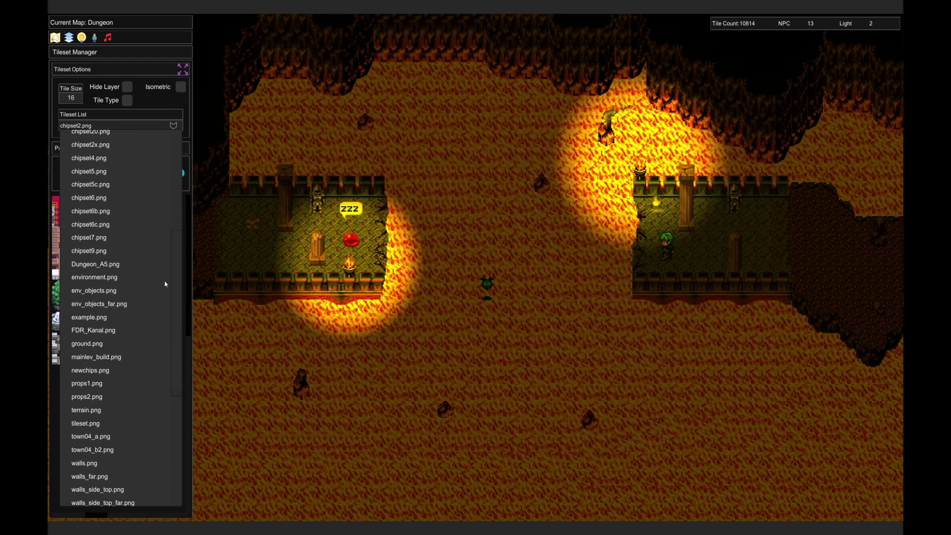
mouse_move(128, 251)
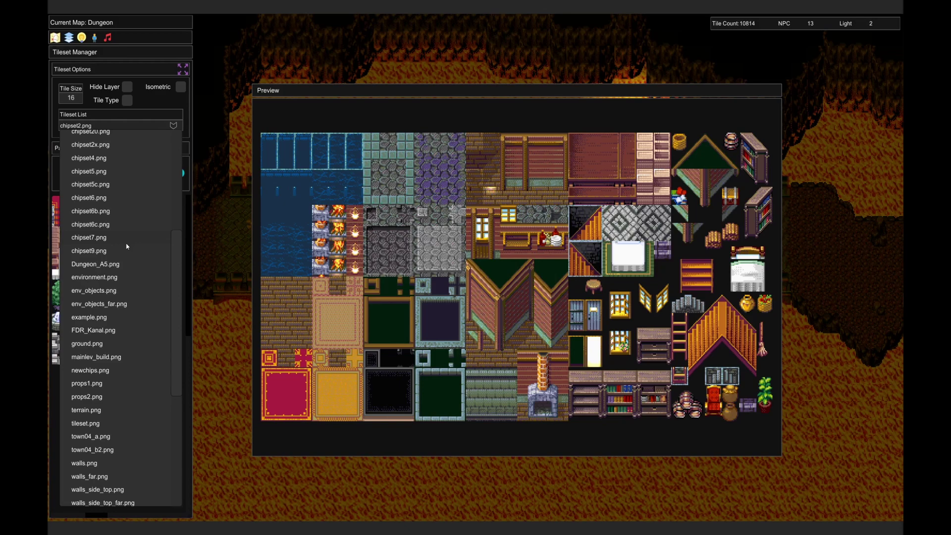
left_click(127, 244)
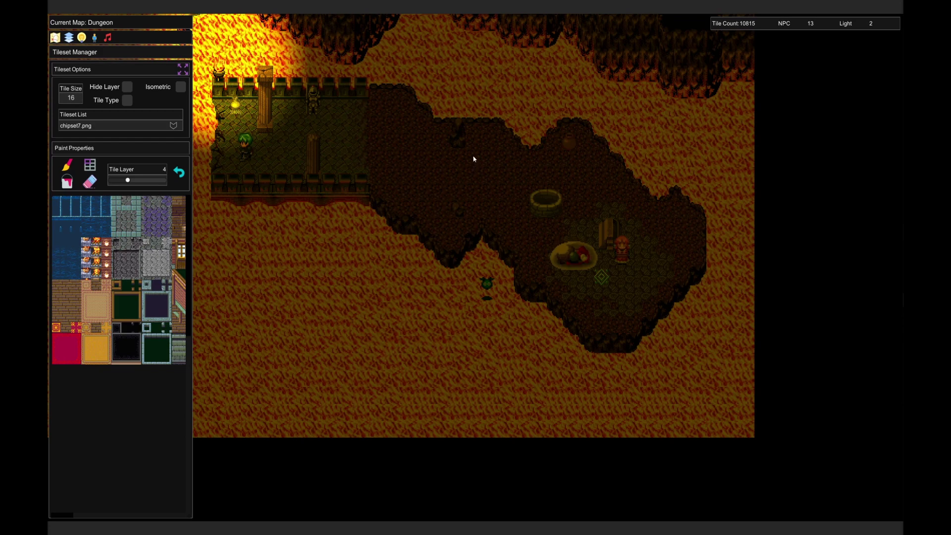
left_click_drag(128, 181, 110, 181)
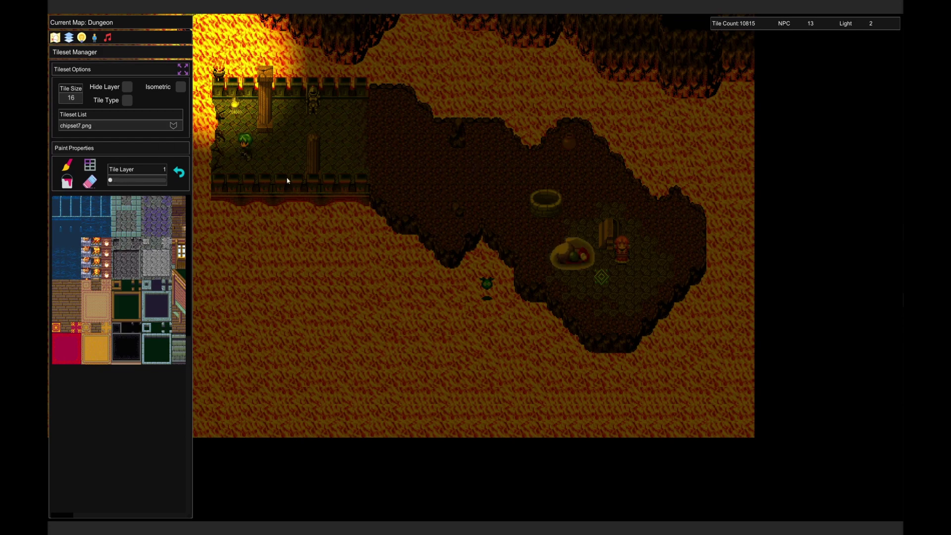
left_click(471, 160)
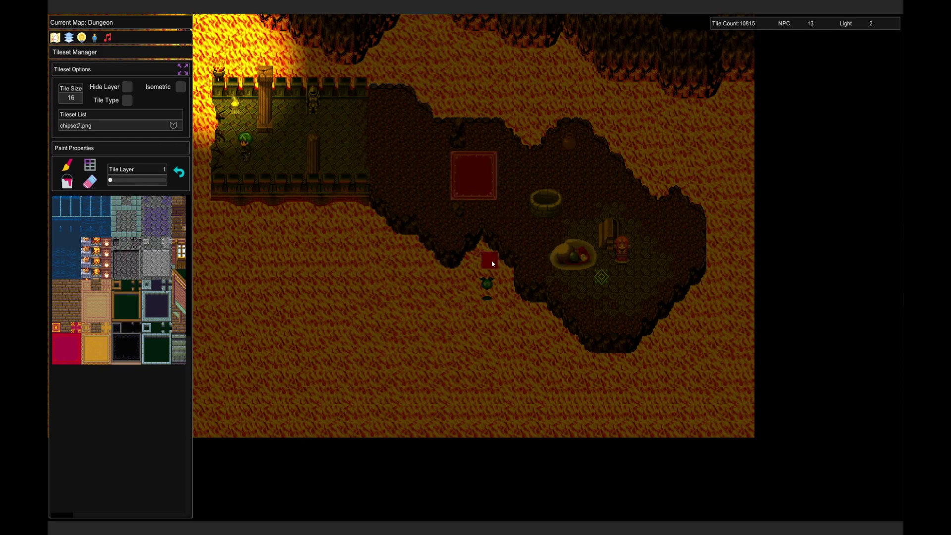
key("Left")
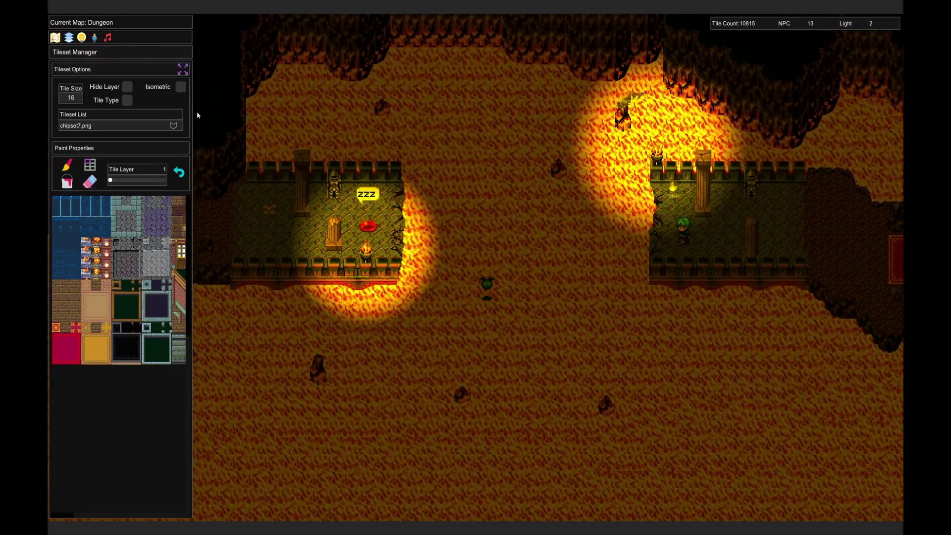
Mark three chipset7 palette tiles with the X tile type, then bring up the Character Manager.
left_click(128, 100)
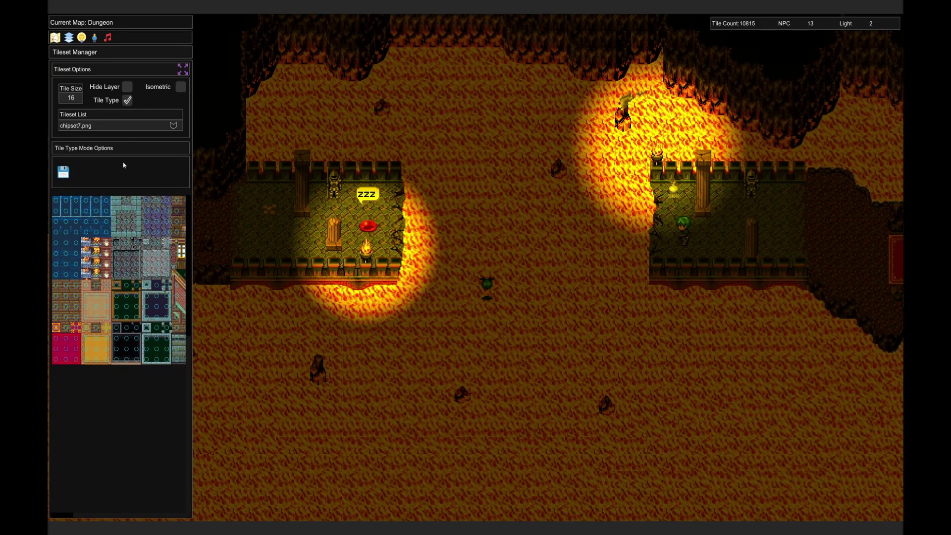
left_click(75, 274)
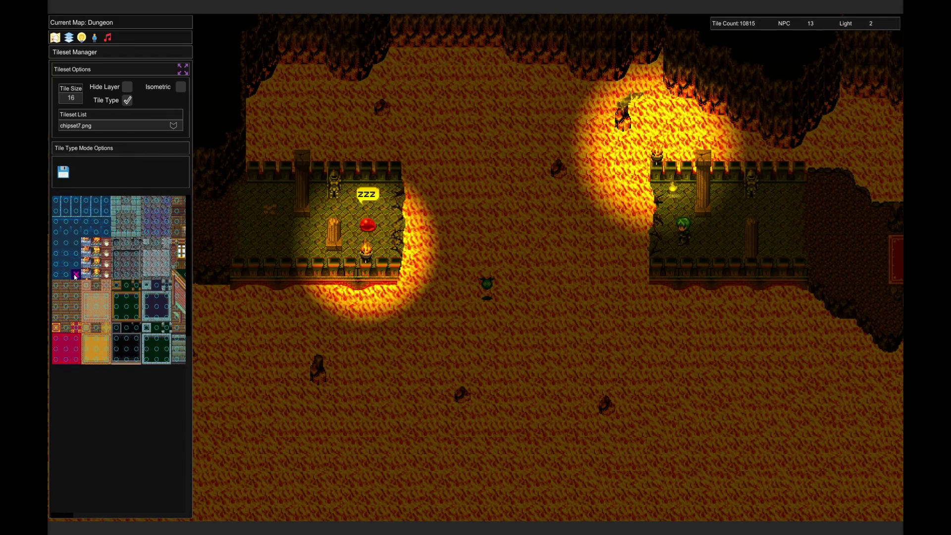
left_click(66, 275)
left_click(57, 275)
left_click(95, 37)
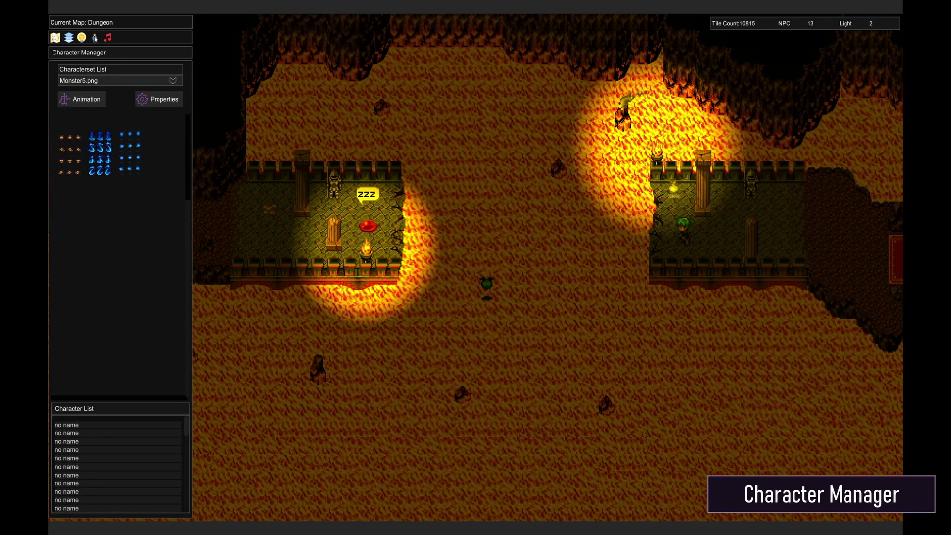
Make the blue monster face down, move the dark creature into the left room, and show Properties.
left_click(98, 101)
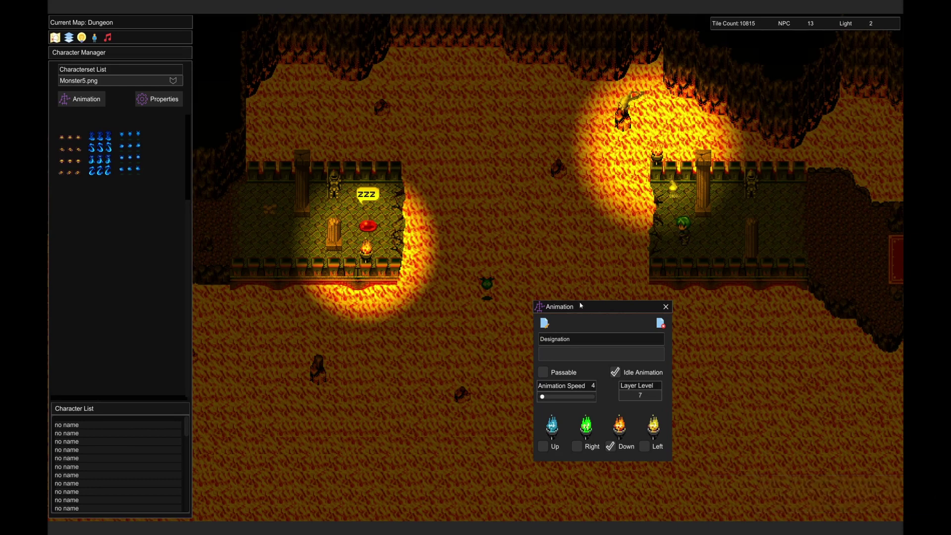
left_click_drag(580, 306, 620, 130)
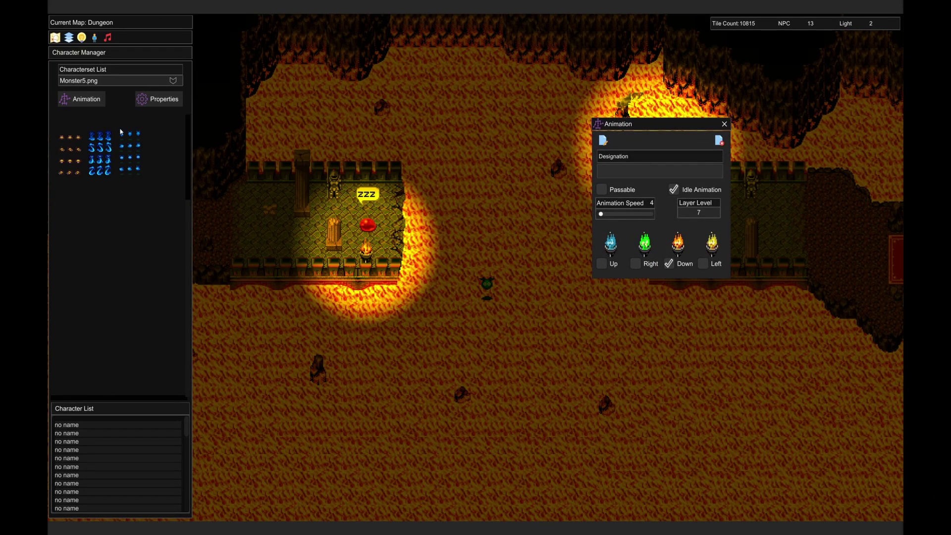
left_click(131, 160)
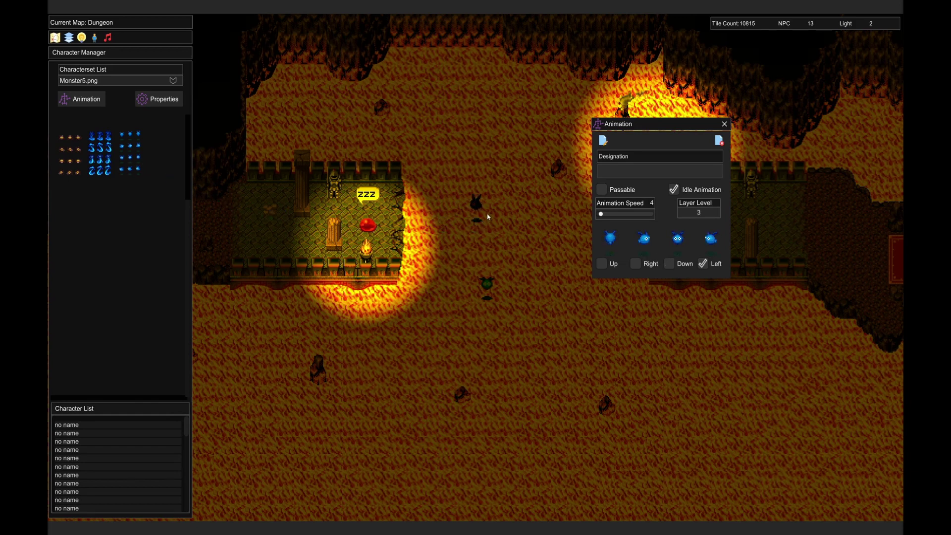
left_click(669, 264)
left_click_drag(482, 209, 396, 265)
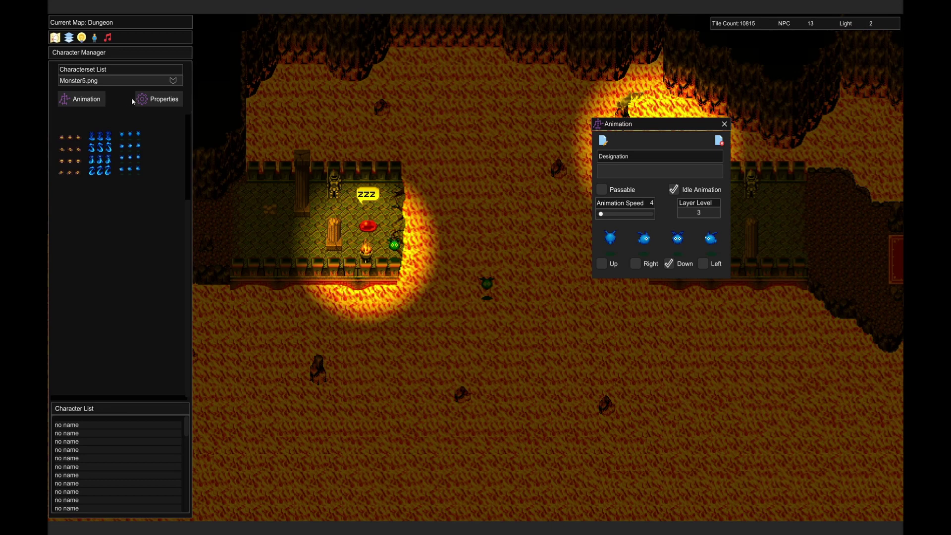
left_click(158, 99)
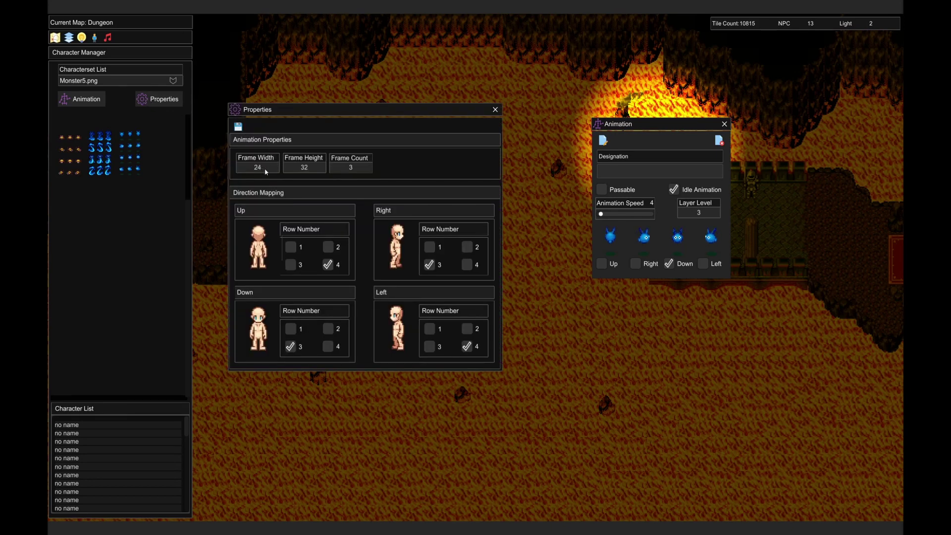
Place a left-facing dark-haired character from TallSets.png in the cave and close Properties.
left_click(181, 84)
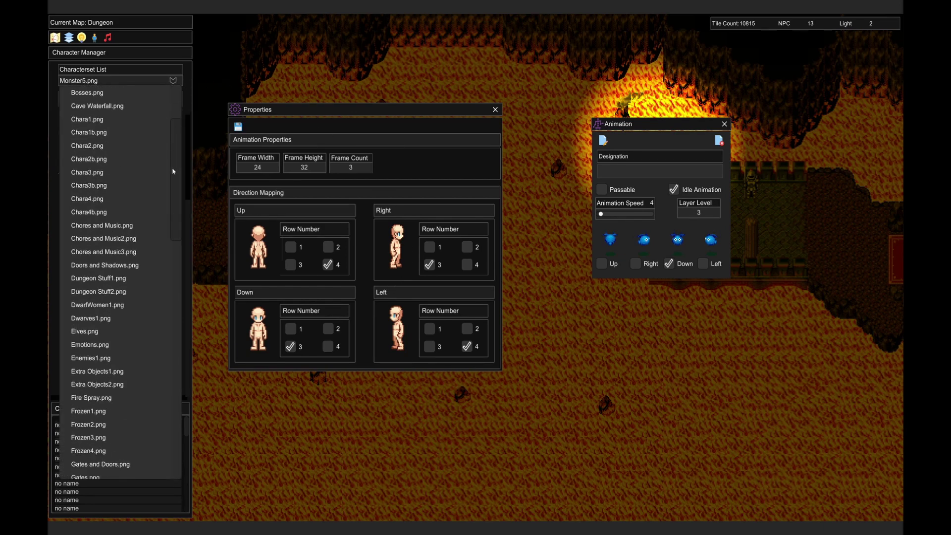
left_click_drag(173, 171, 182, 428)
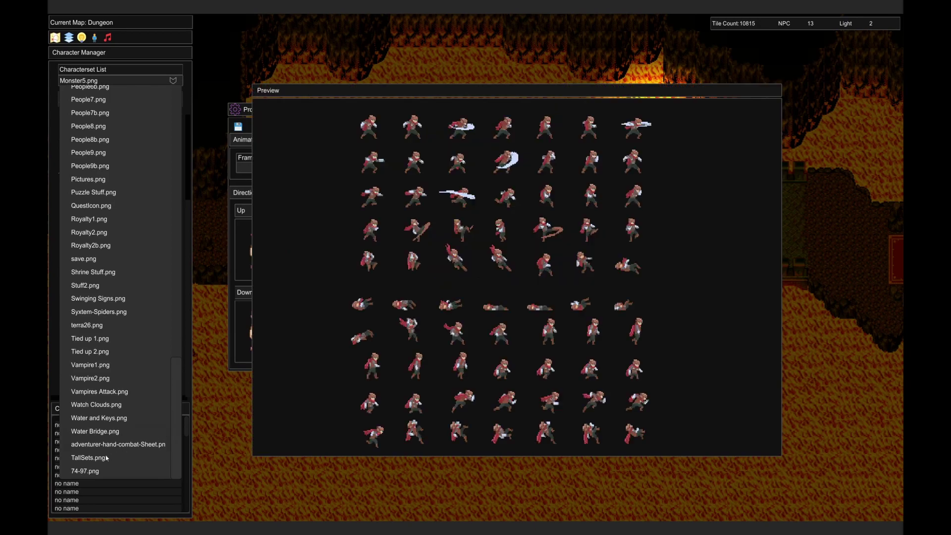
mouse_move(107, 458)
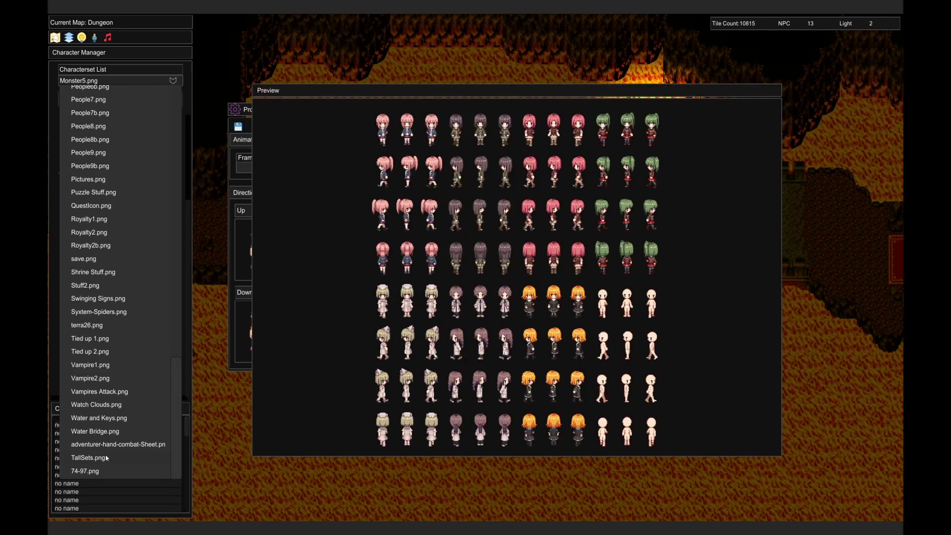
left_click(103, 459)
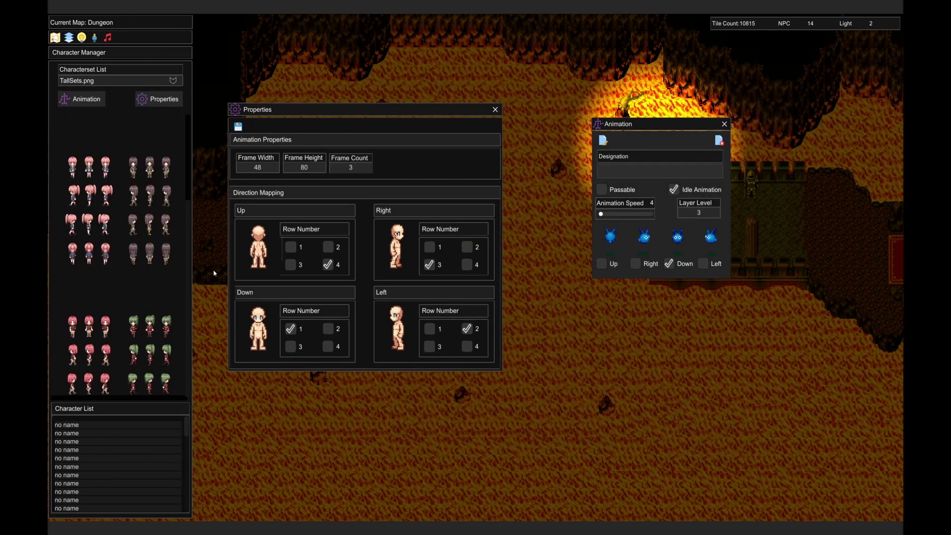
left_click(155, 223)
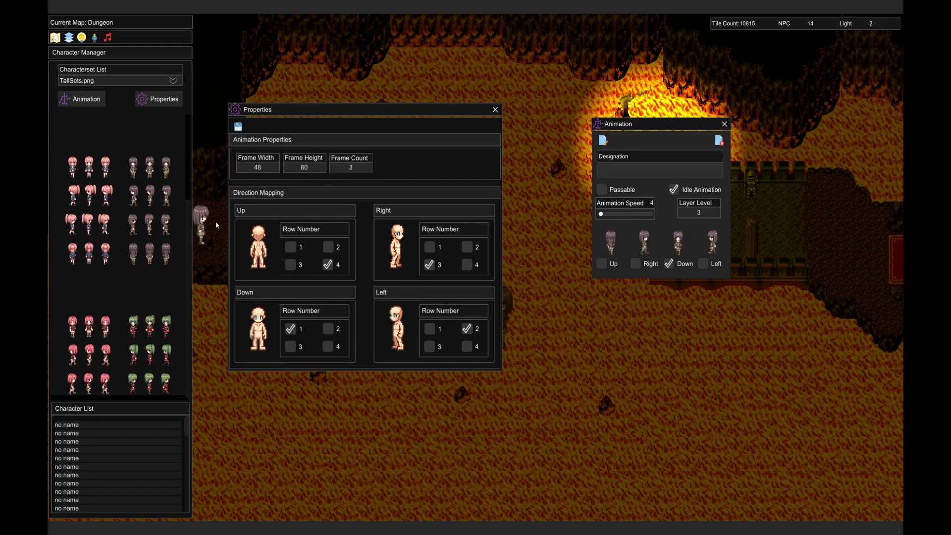
left_click(532, 203)
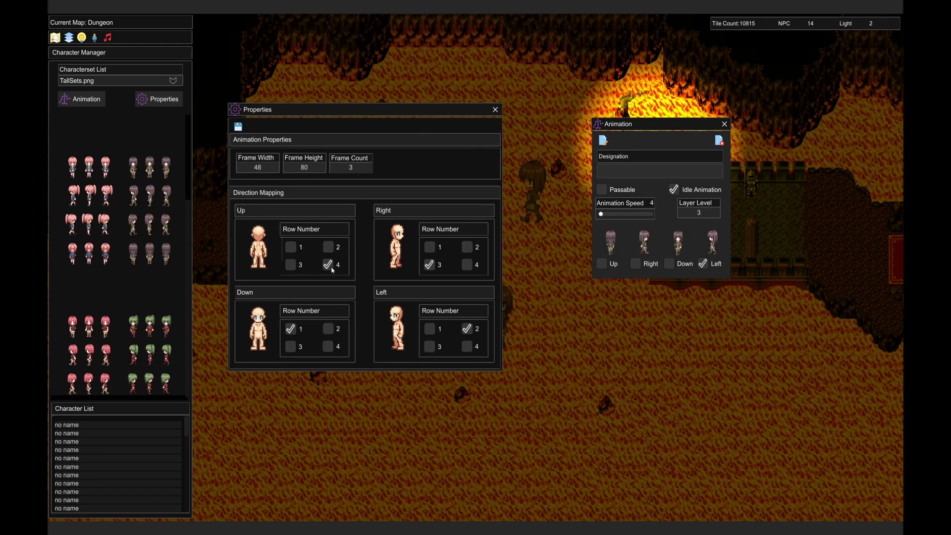
left_click(494, 109)
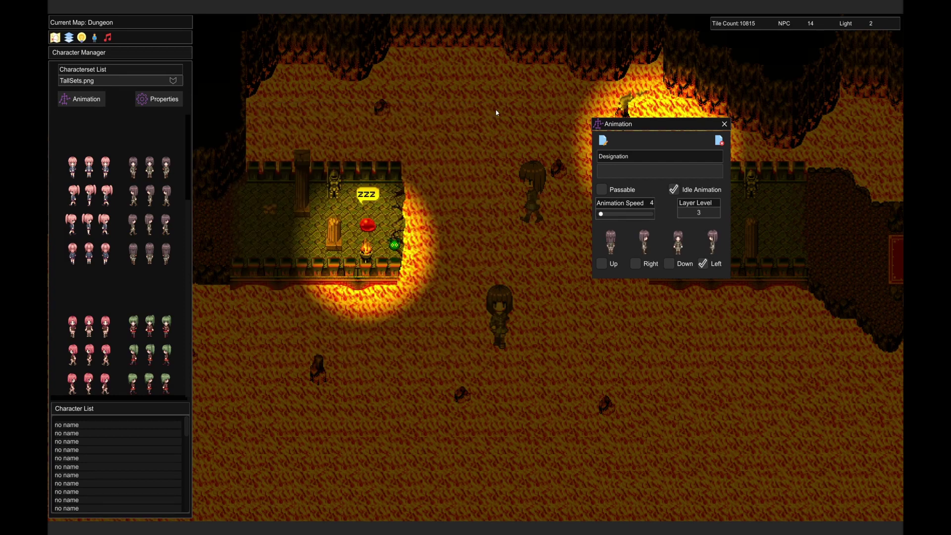
Set the character's direction and animation speed 10, toggle idle animation, and reposition a placed character.
left_click(669, 266)
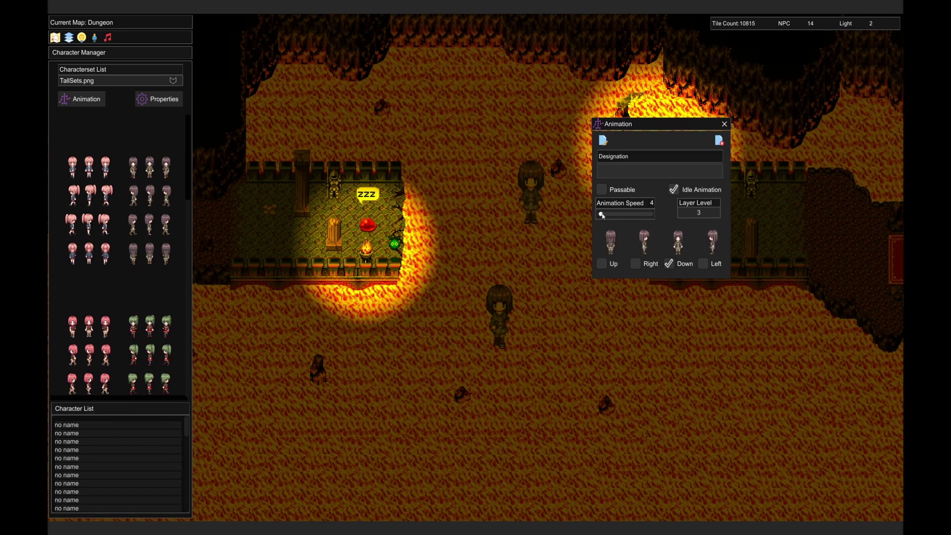
left_click_drag(601, 214, 610, 216)
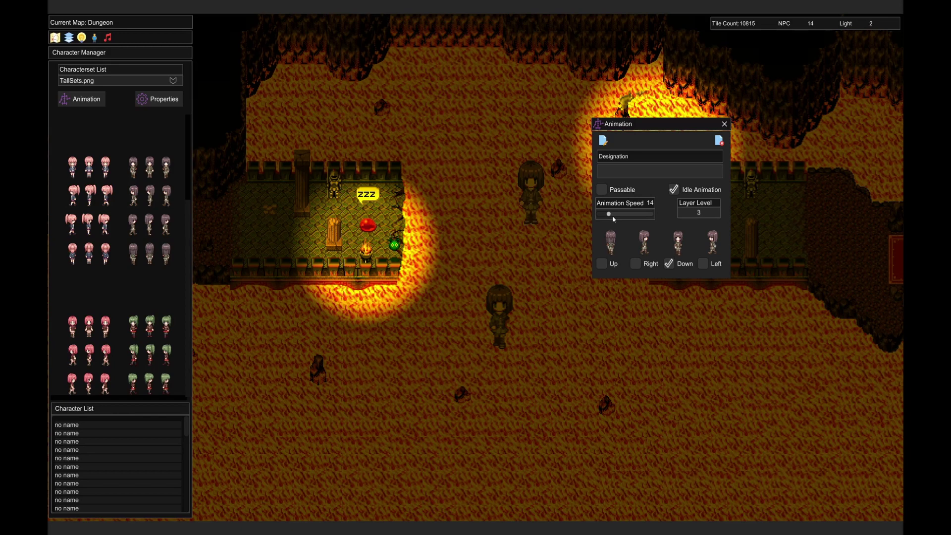
left_click(676, 190)
mouse_move(554, 205)
left_mouse_down()
mouse_move(323, 249)
mouse_move(242, 245)
mouse_move(272, 244)
left_mouse_up()
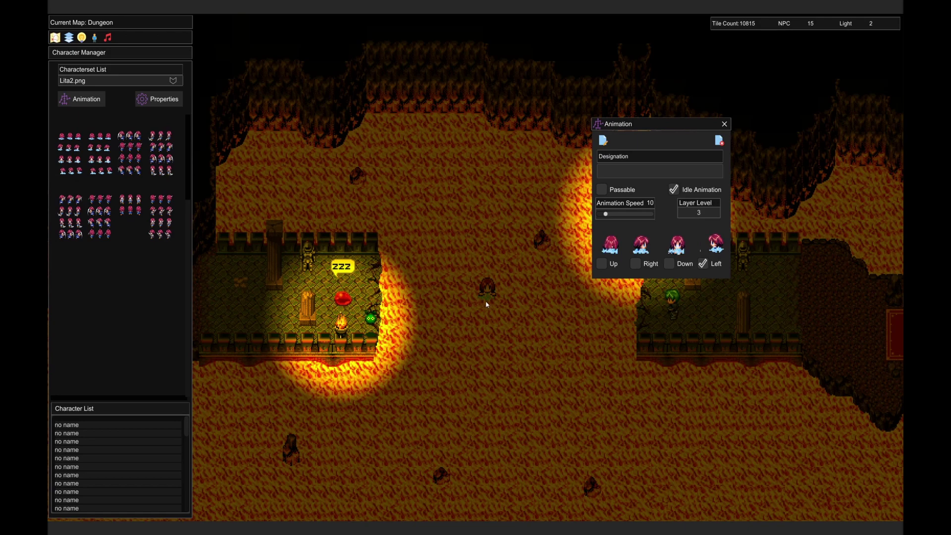
key("Down")
key("Left")
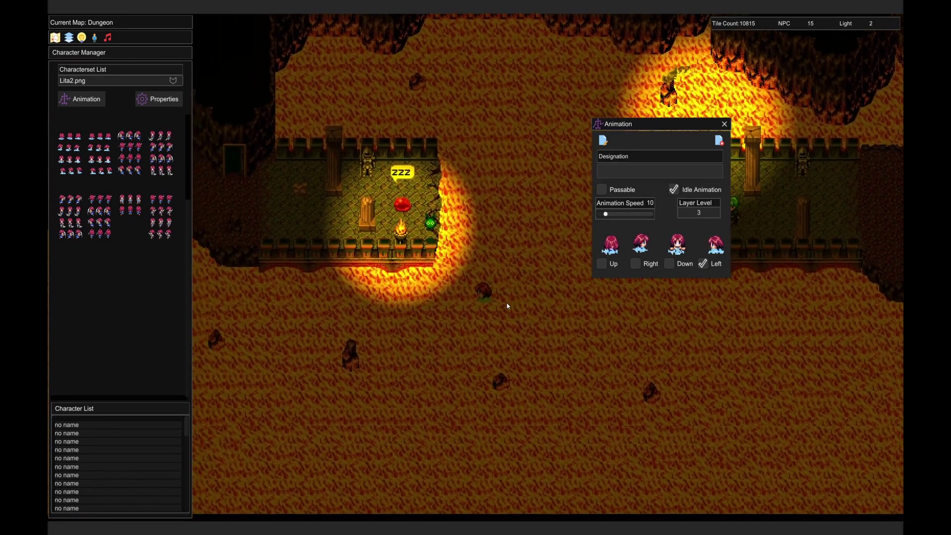
key("Left")
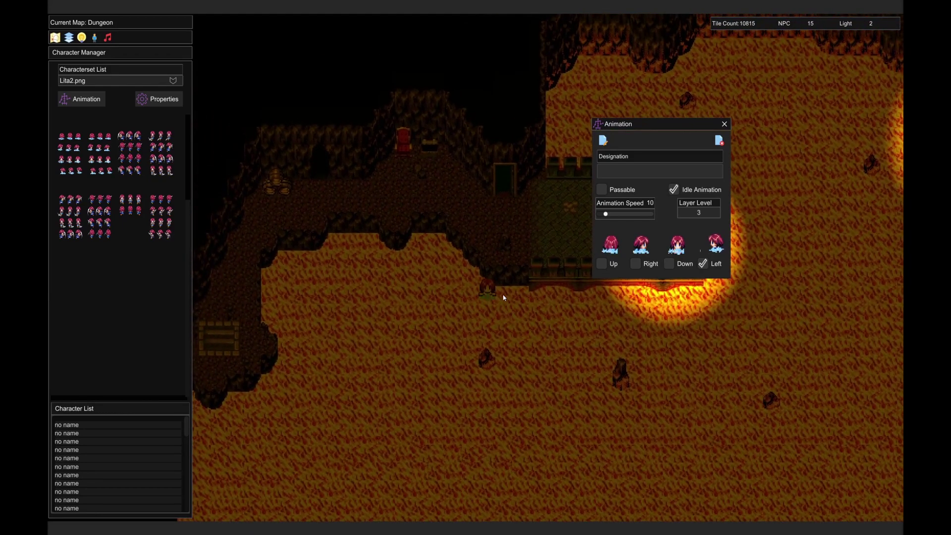
key("Down")
key("Left")
key("Right")
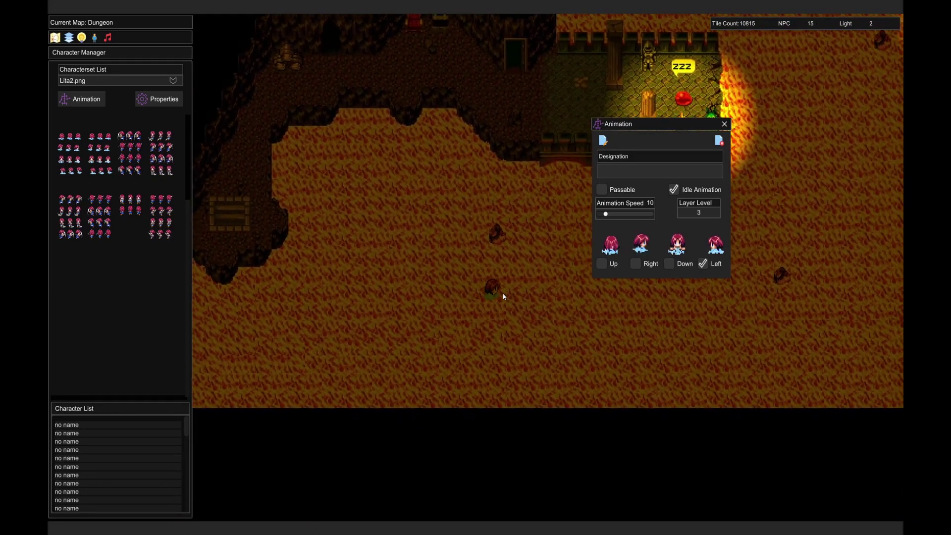
key("Up")
key("Right")
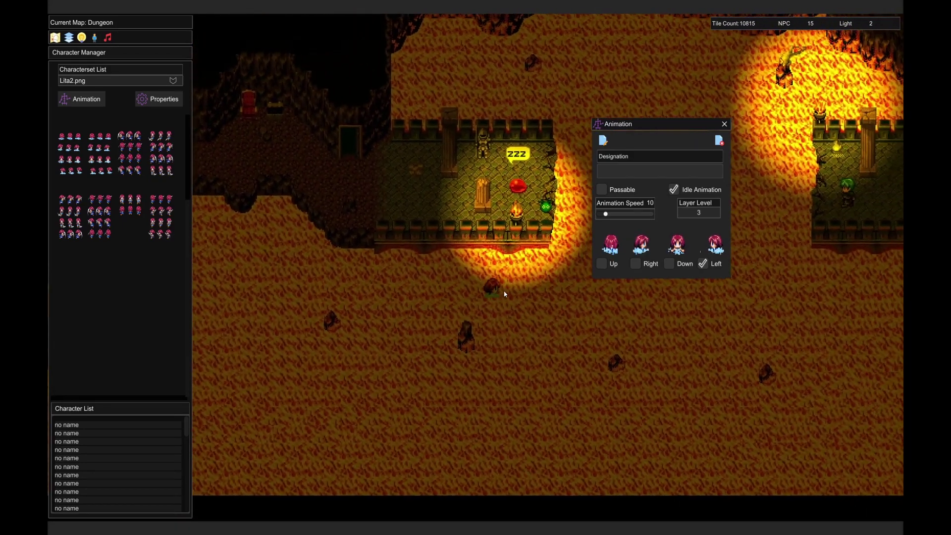
key("Up")
key("Up")
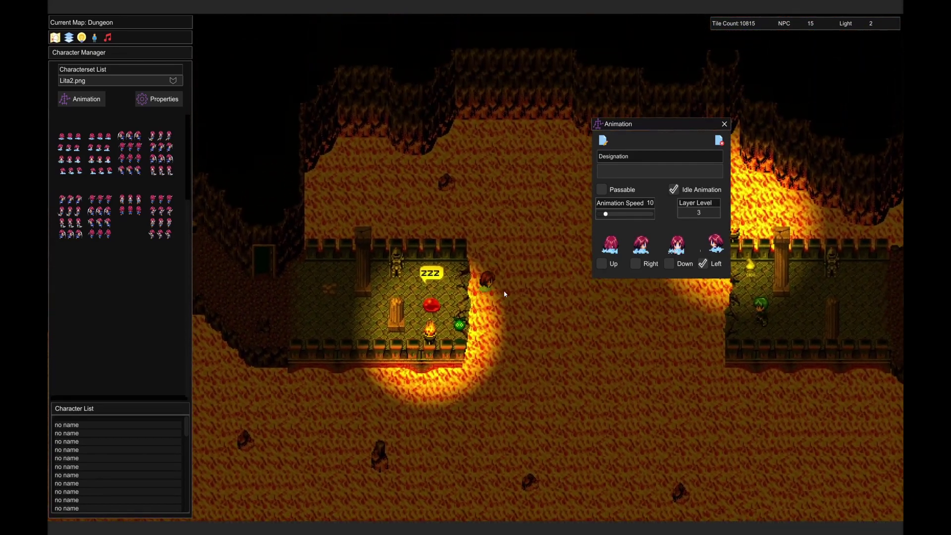
key("Right")
key("Down")
key("Down")
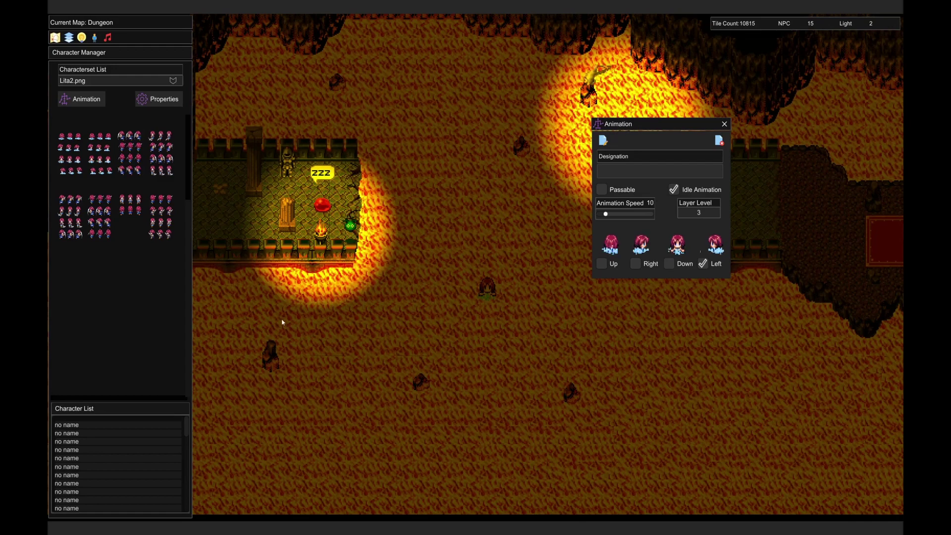
Check the animation settings of the first, fifth and ninth characters in the Character List.
left_click(132, 427)
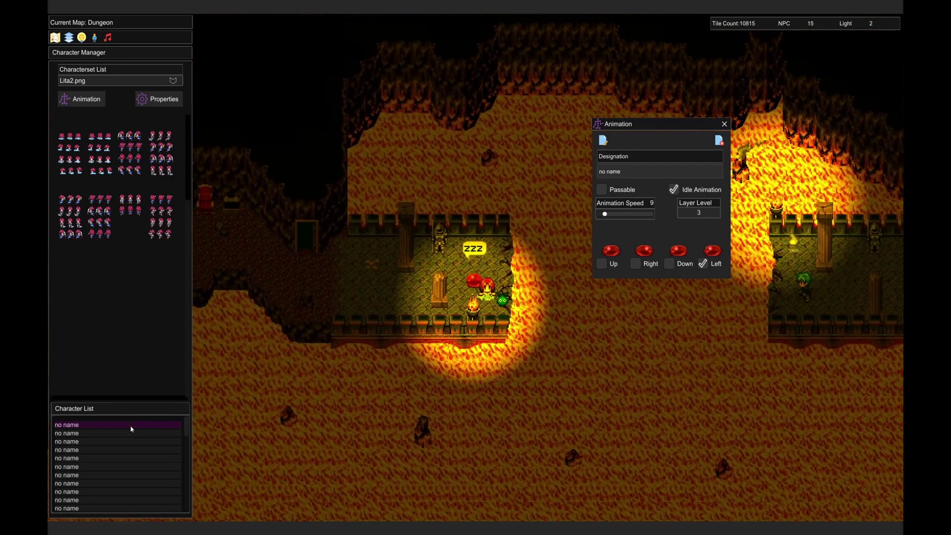
left_click(124, 459)
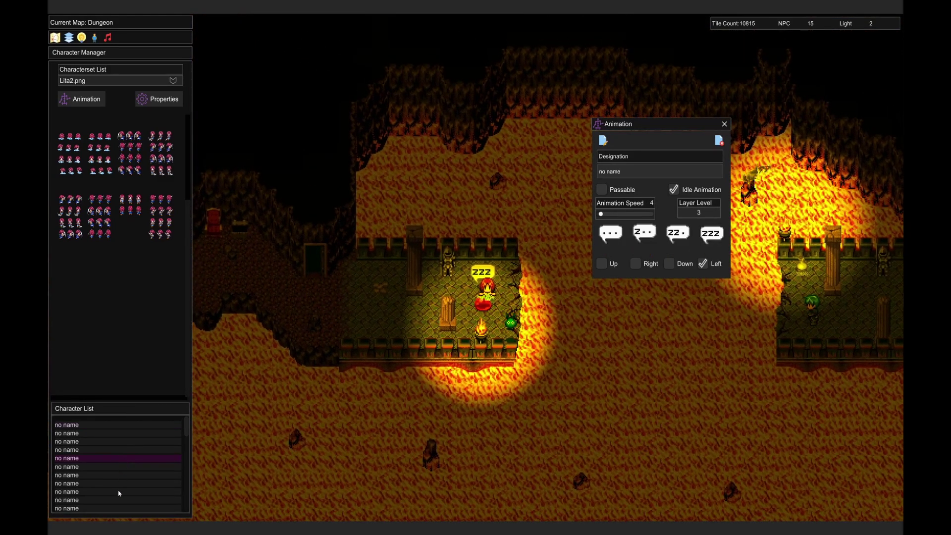
left_click(119, 492)
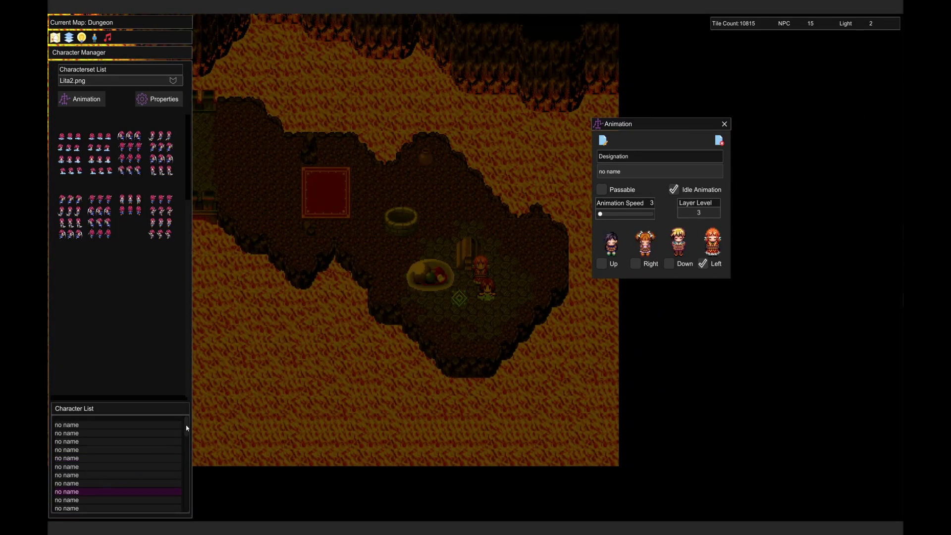
left_click_drag(185, 425, 186, 435)
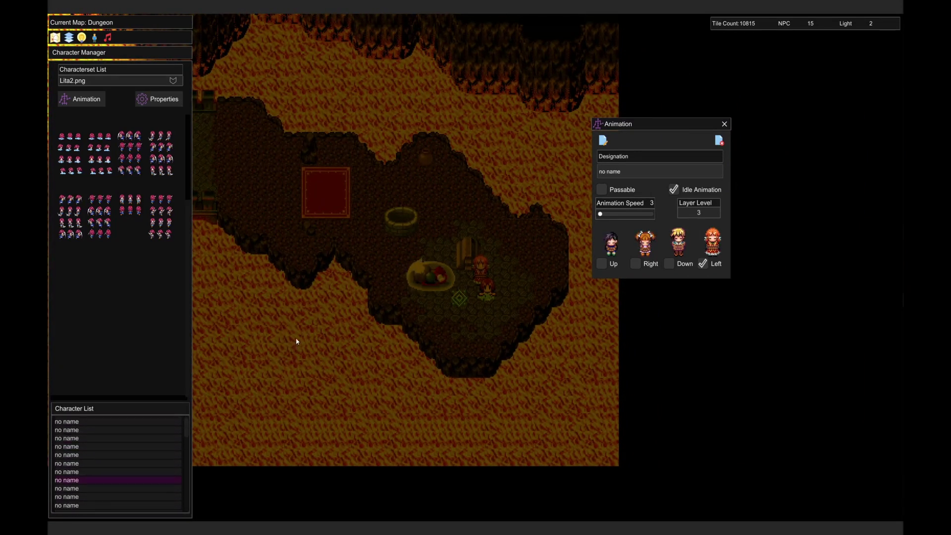
left_click(300, 318)
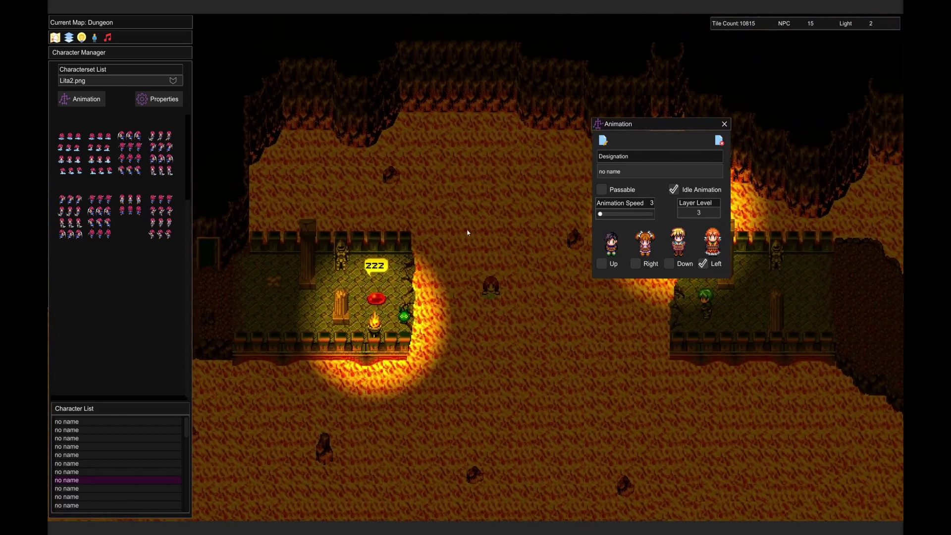
In the Light Manager, set global intensity 0,395 and give the first light intensity 1,550, outer radius 5,422.
left_click(82, 38)
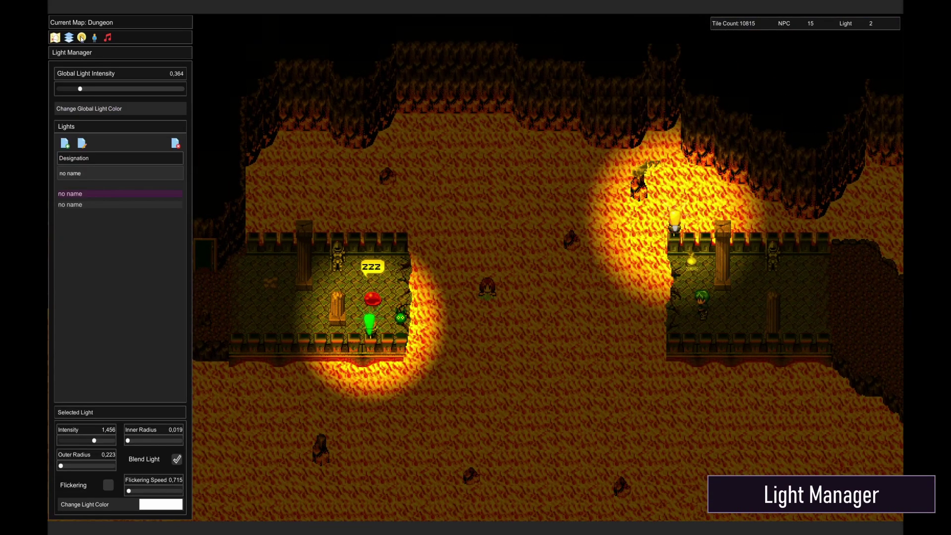
left_click(90, 205)
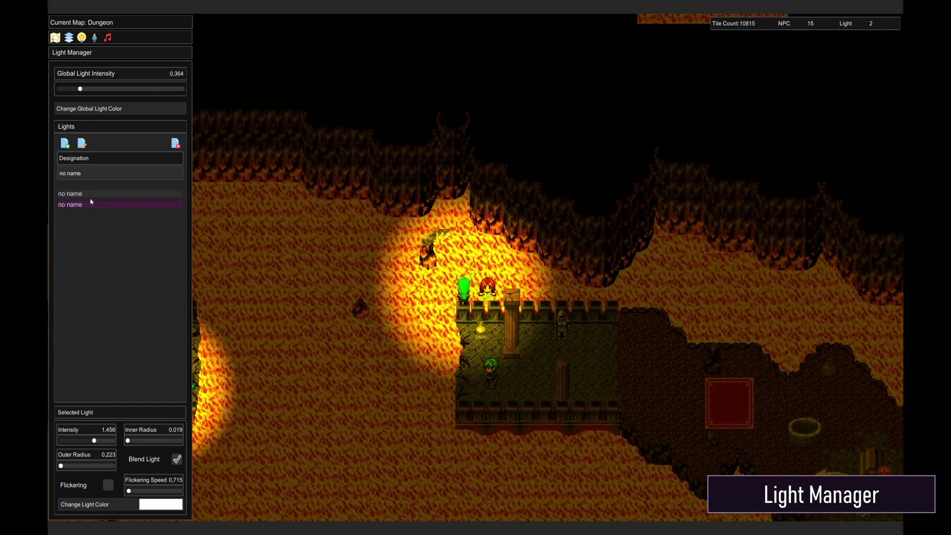
left_click(91, 197)
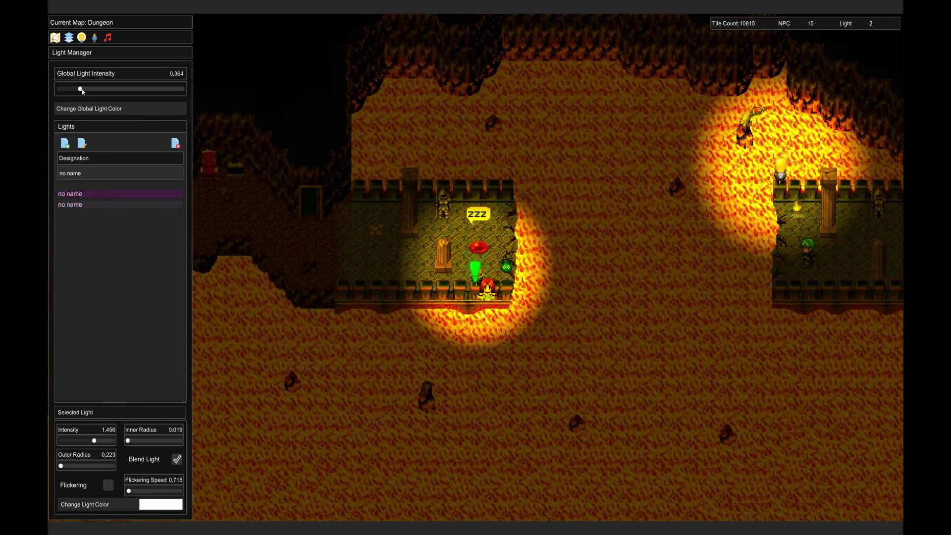
mouse_move(82, 92)
left_mouse_down()
mouse_move(135, 92)
mouse_move(79, 94)
mouse_move(87, 92)
left_mouse_up()
left_click_drag(95, 442, 102, 442)
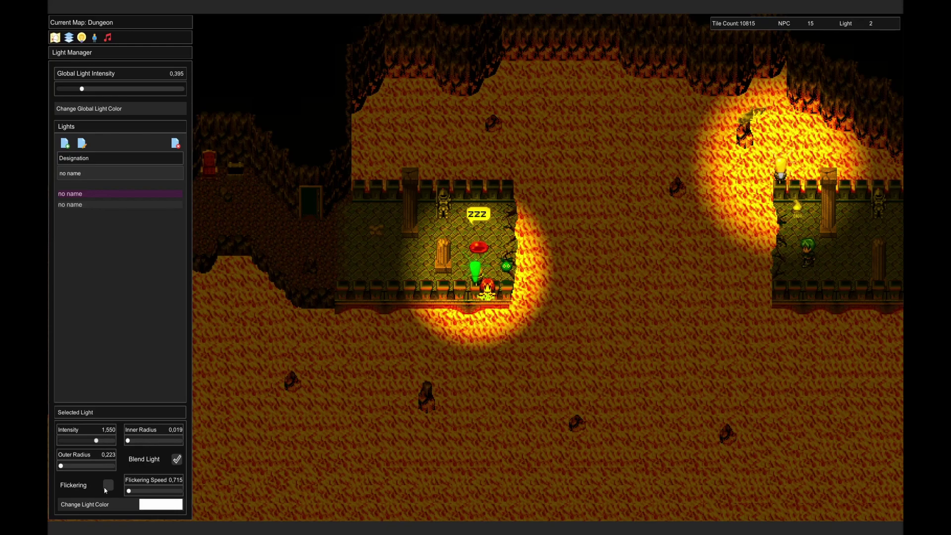
left_click_drag(61, 469, 73, 469)
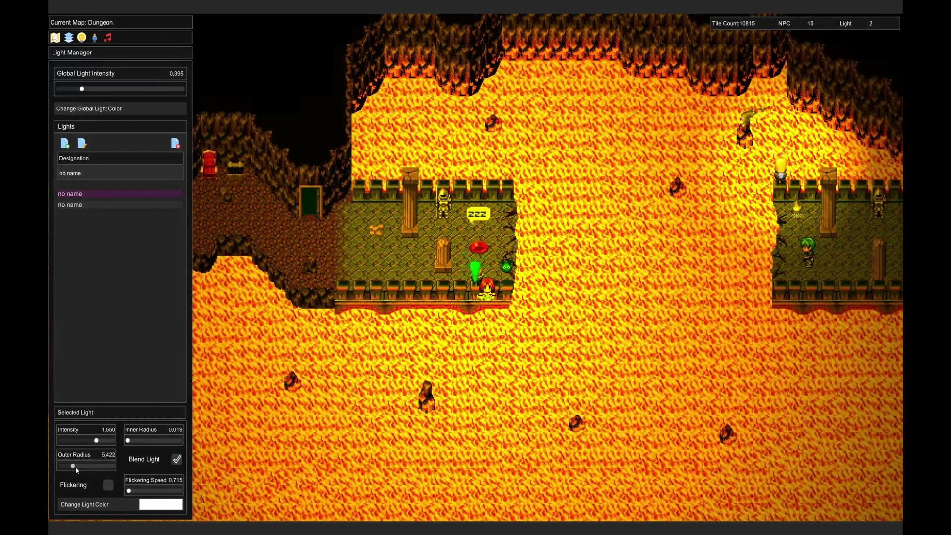
scroll(484, 283, "up", 1)
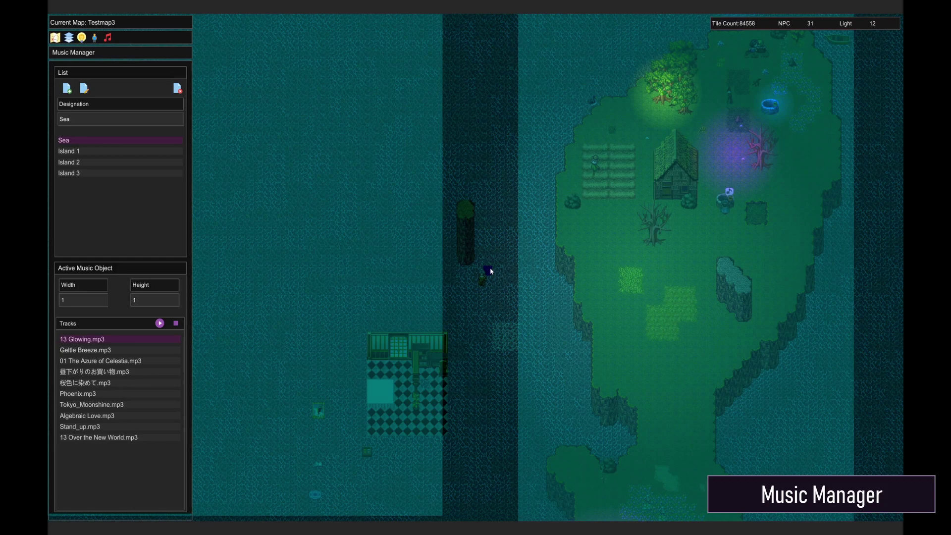
Select the Island 1 music area and scroll through the Music Manager list.
left_click(172, 153)
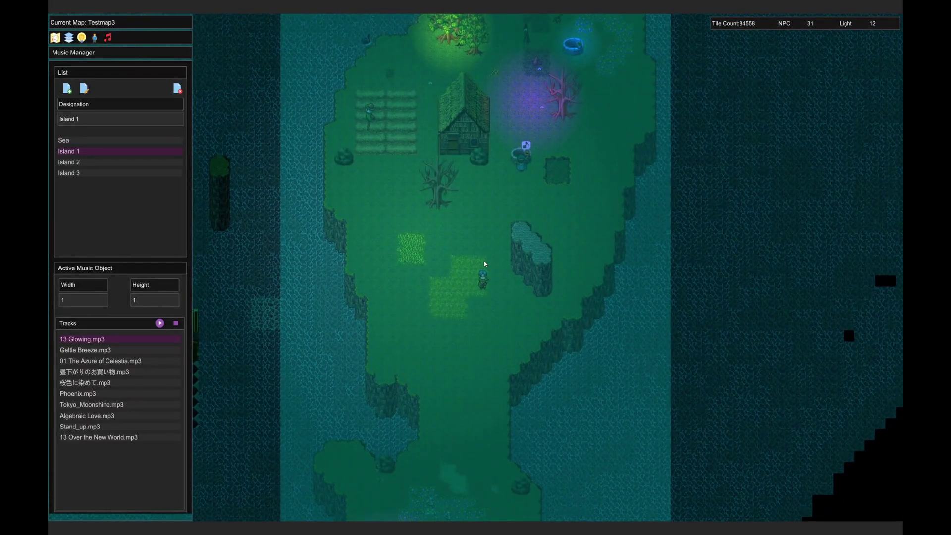
scroll(484, 264, "up", 1)
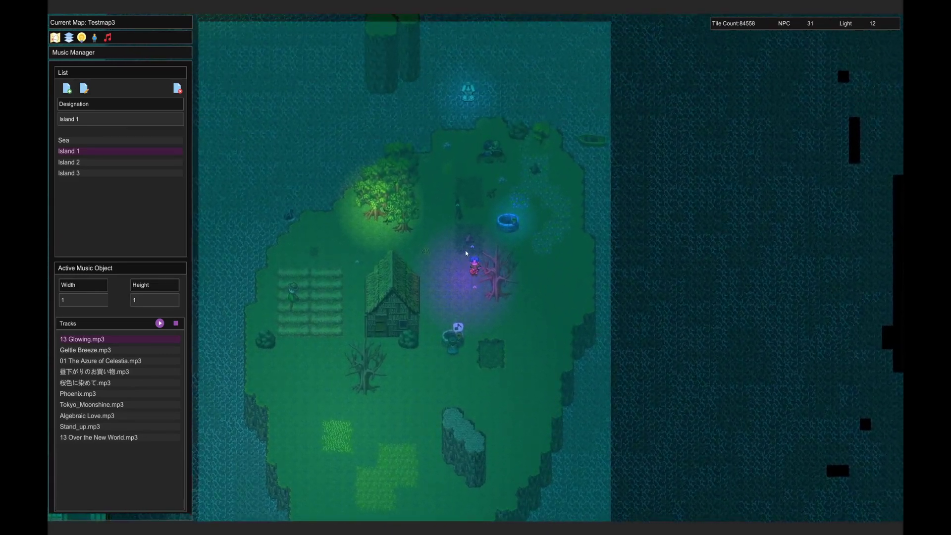
scroll(506, 269, "up", 3)
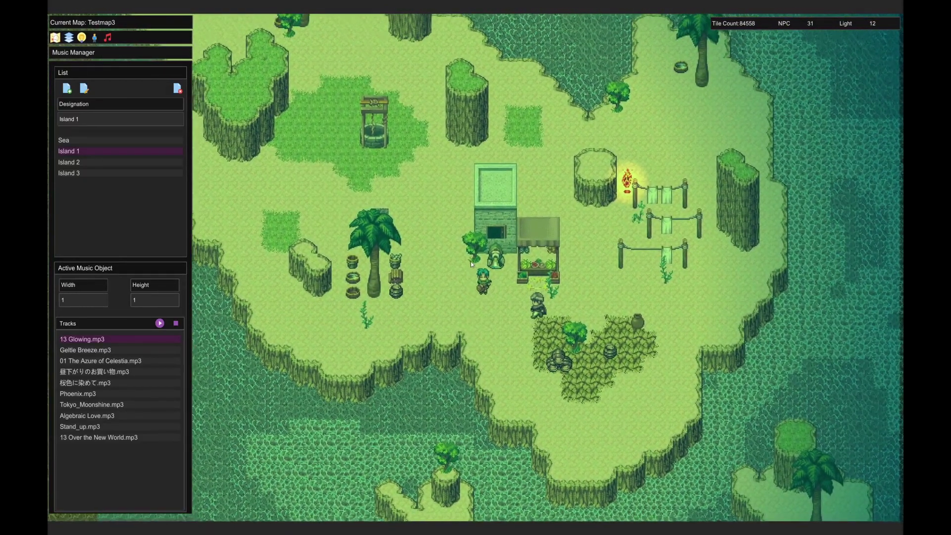
scroll(470, 261, "up", 2)
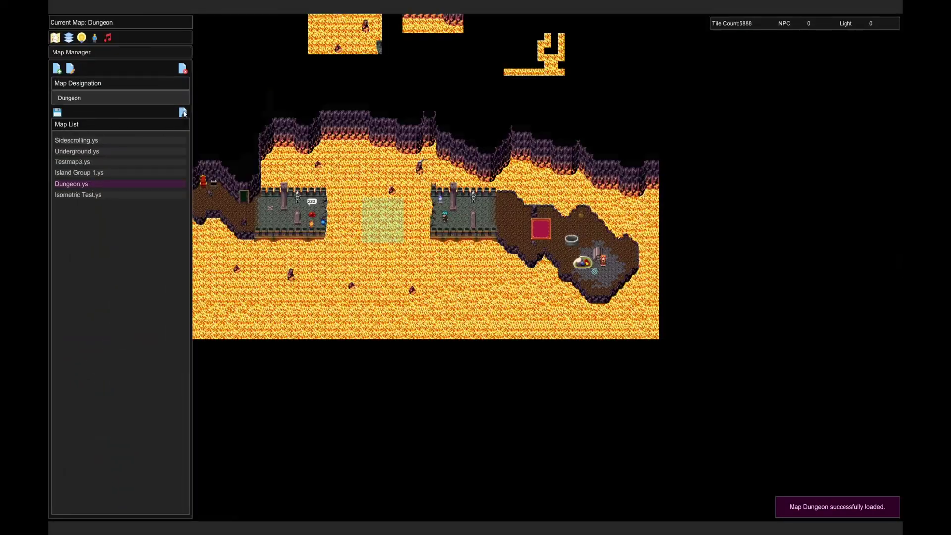
Load the Sidescrolling.ys map from the Map List into the editor.
left_click(102, 140)
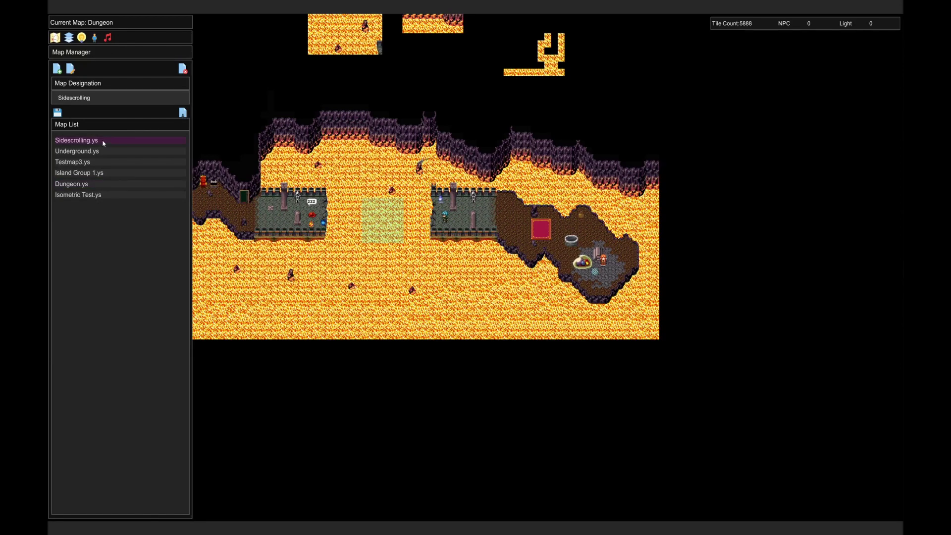
left_click(182, 114)
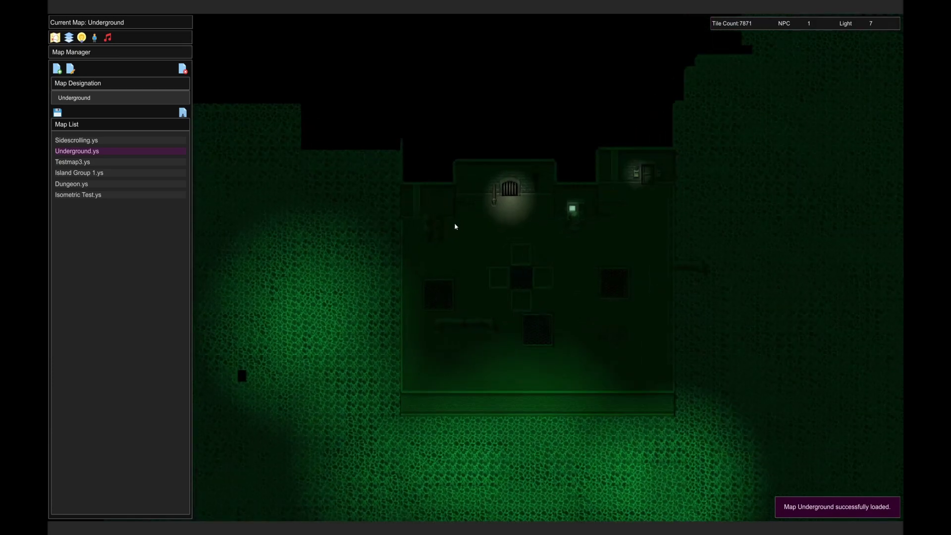
scroll(455, 227, "up", 1)
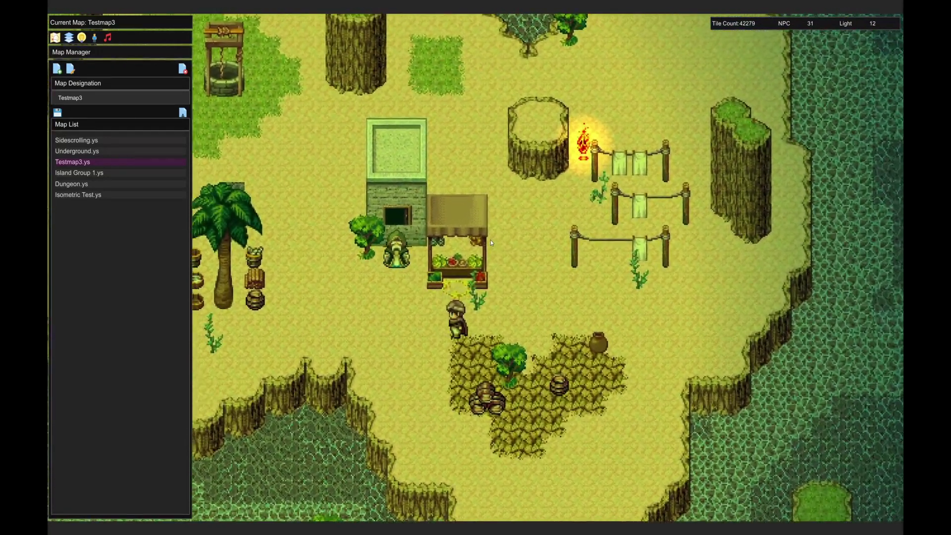
scroll(474, 245, "up", 2)
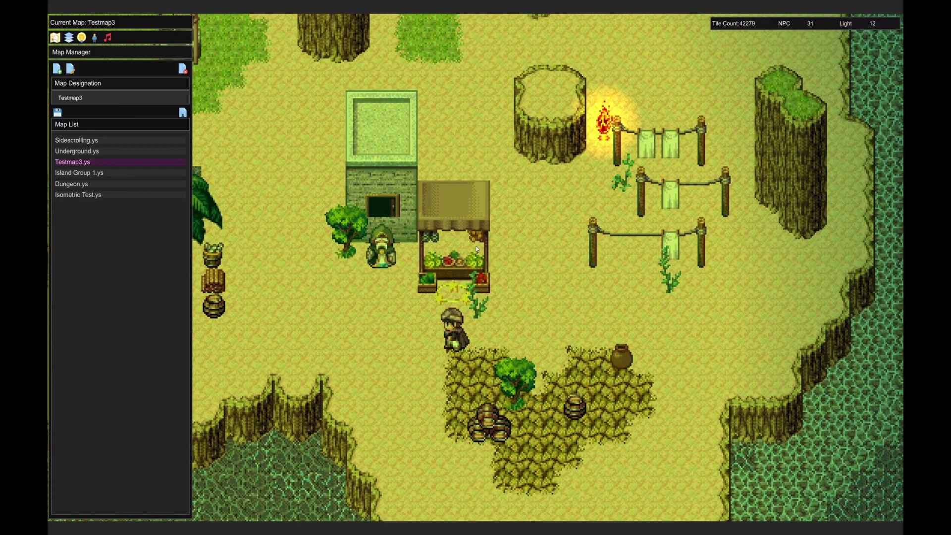
scroll(477, 251, "down", 2)
scroll(476, 252, "down", 2)
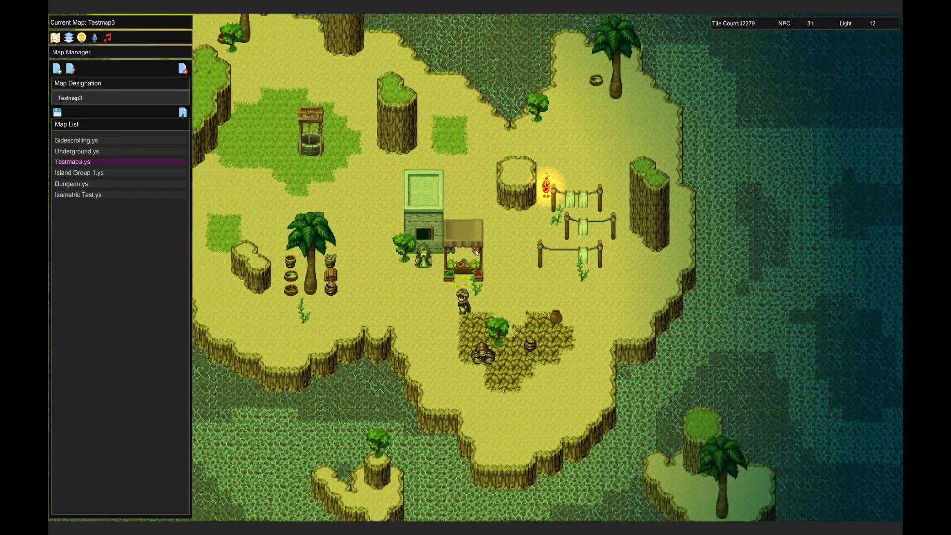
scroll(476, 255, "down", 2)
scroll(475, 257, "down", 2)
scroll(476, 259, "down", 1)
scroll(477, 260, "down", 1)
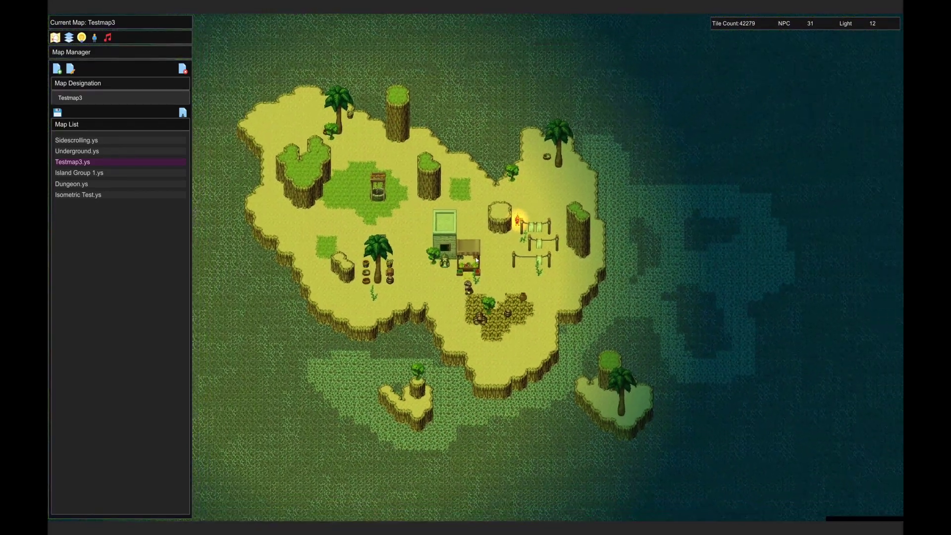
scroll(477, 260, "down", 1)
scroll(438, 259, "up", 1)
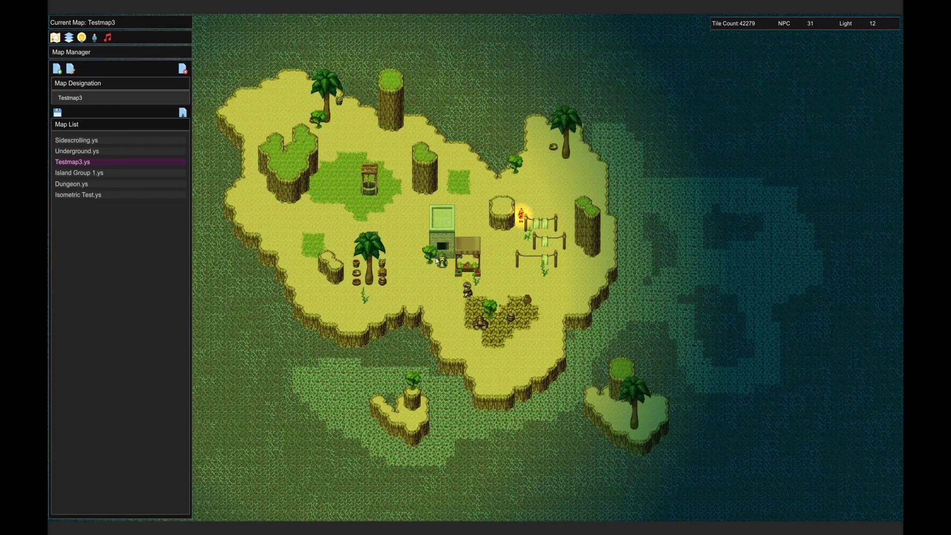
scroll(438, 258, "up", 1)
scroll(436, 257, "up", 1)
scroll(436, 256, "up", 1)
key("Up")
key("Left")
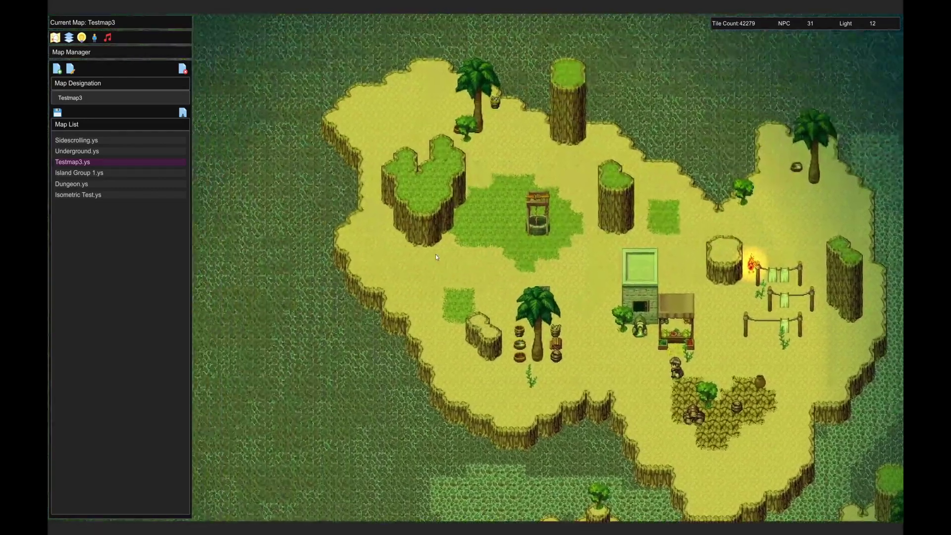
key("Up")
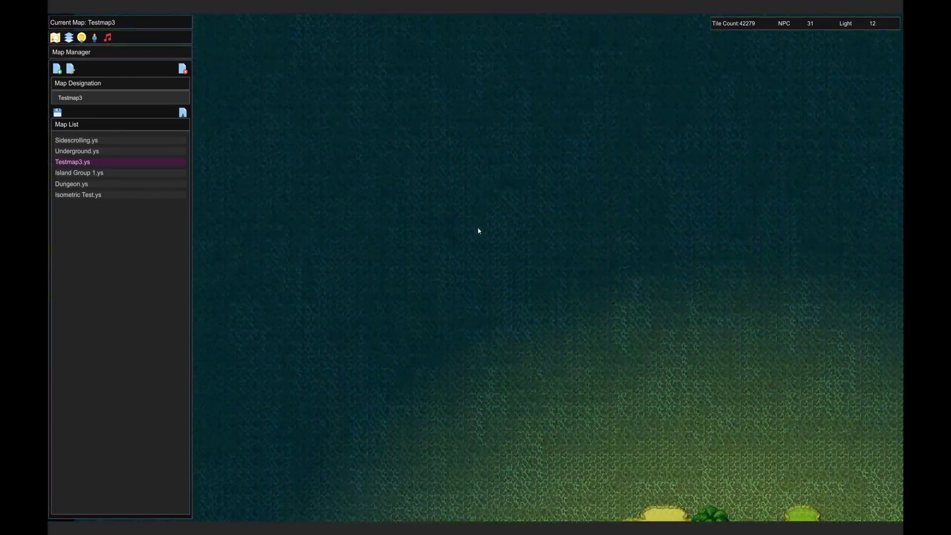
key("Up")
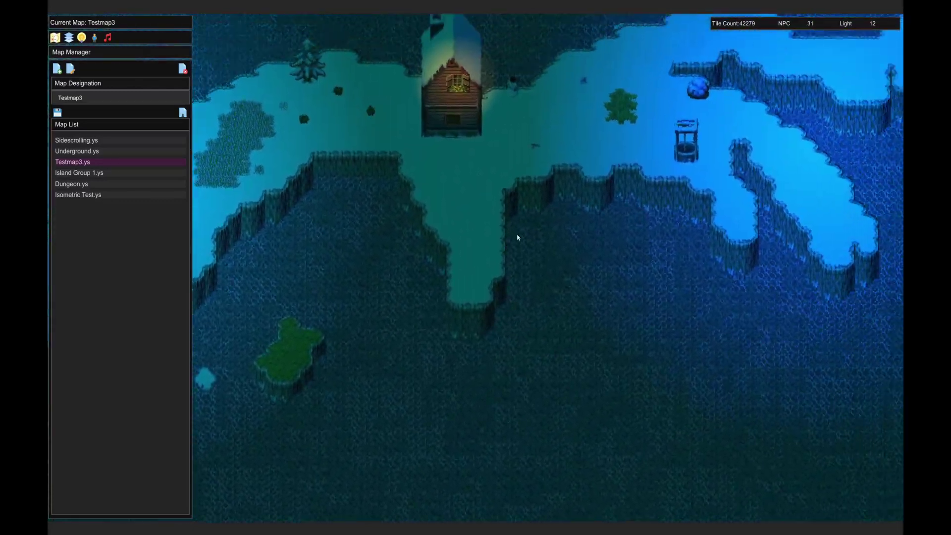
key("Left")
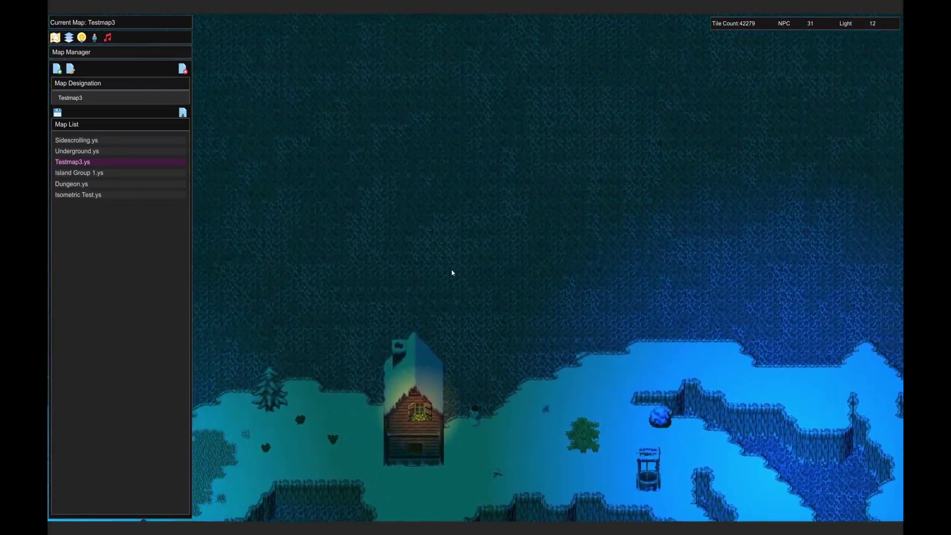
key("Down")
key("Down")
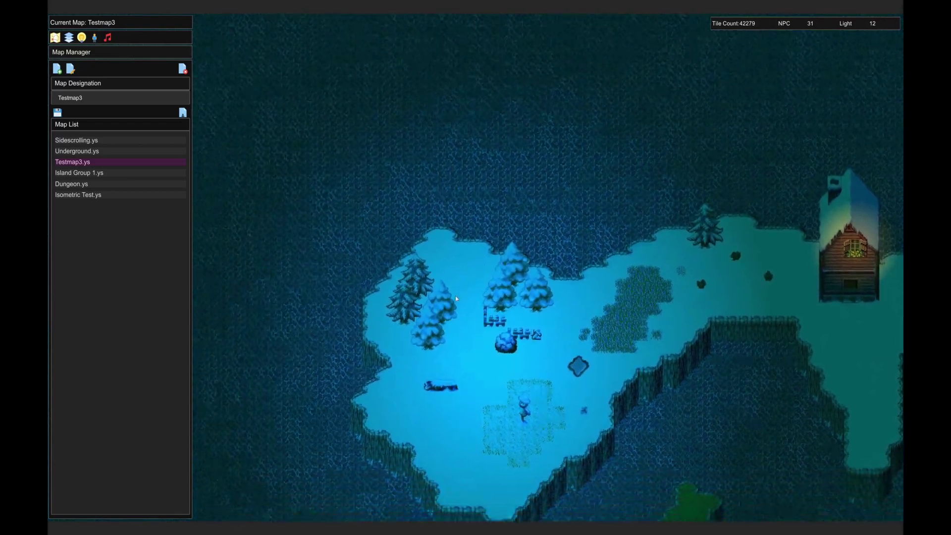
key("Up")
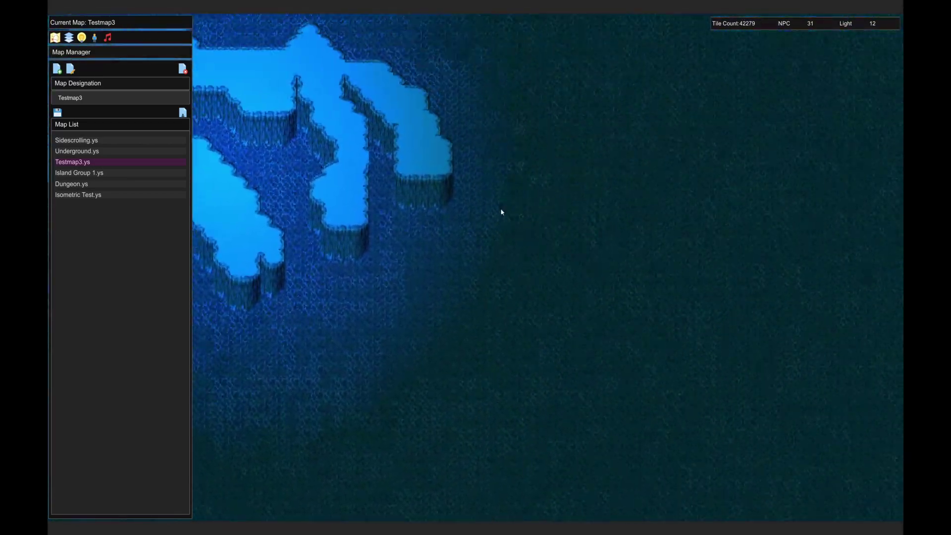
Pan and zoom the Scene view across the snowy shore, nearby tree and purple-lit area.
key("Left")
key("Down")
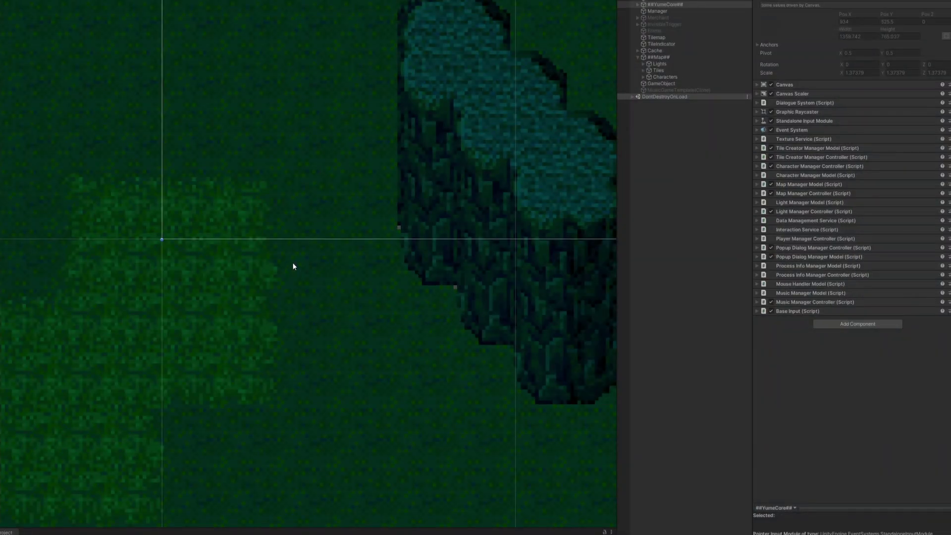
middle_click_drag(292, 266, 460, 375)
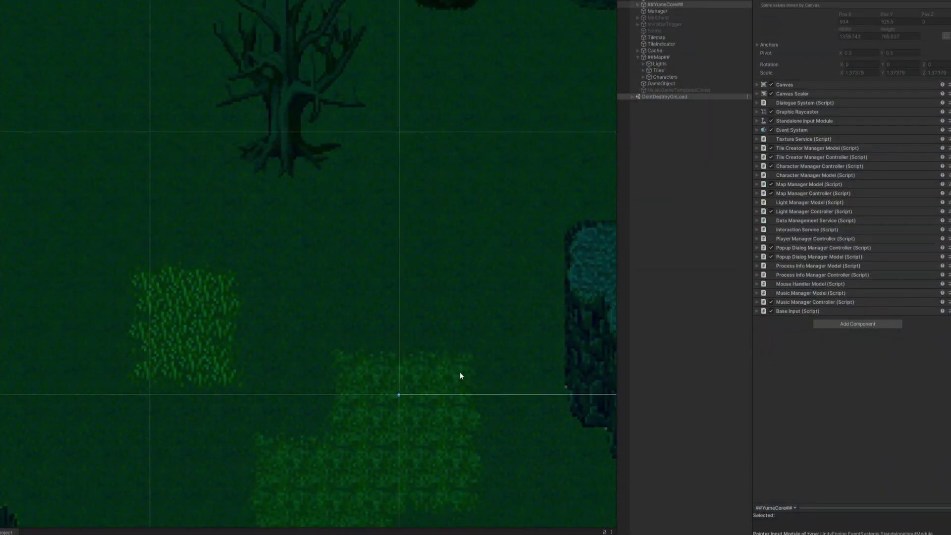
scroll(460, 371, "down", 5)
scroll(456, 366, "down", 2)
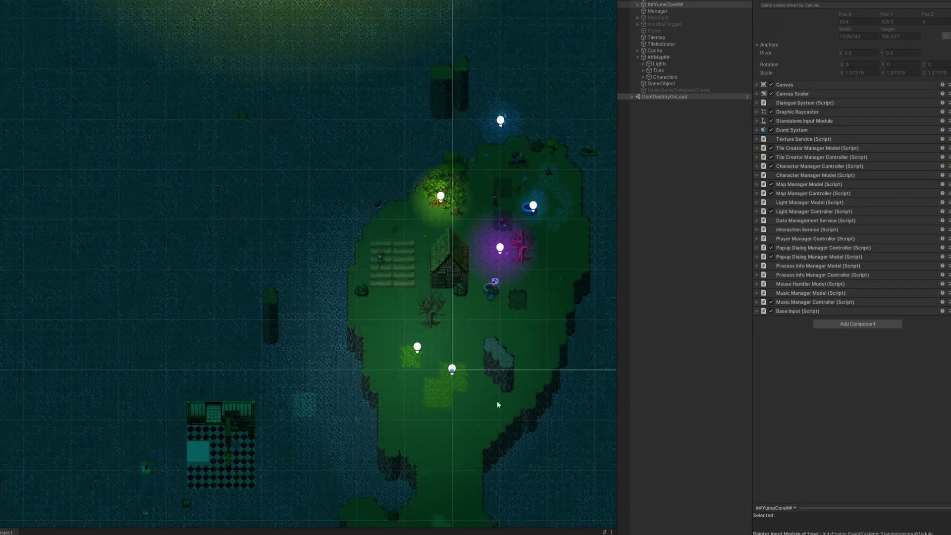
middle_click_drag(497, 404, 438, 276)
scroll(437, 276, "down", 2)
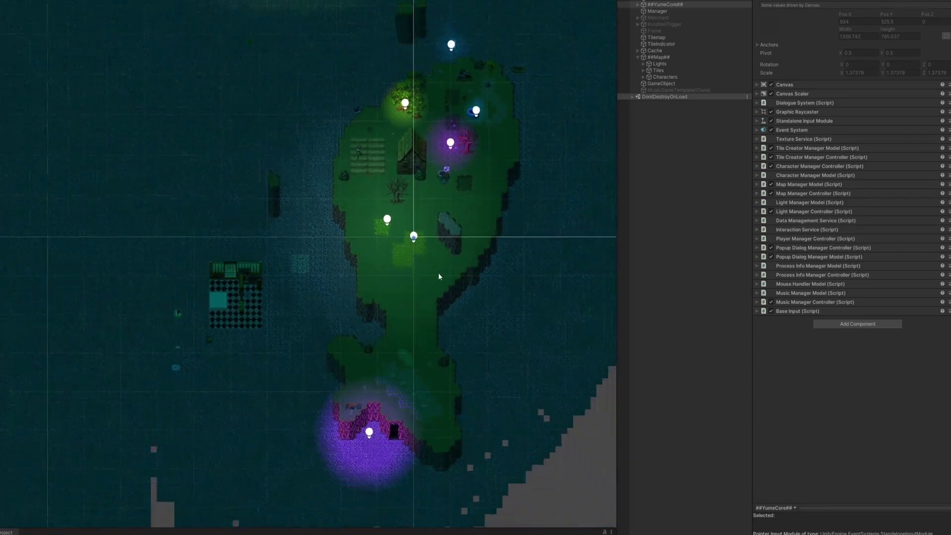
scroll(438, 272, "up", 2)
Pan the Scene view to centre the yellow island, then the snowy island with the cabin.
middle_click_drag(383, 224, 399, 450)
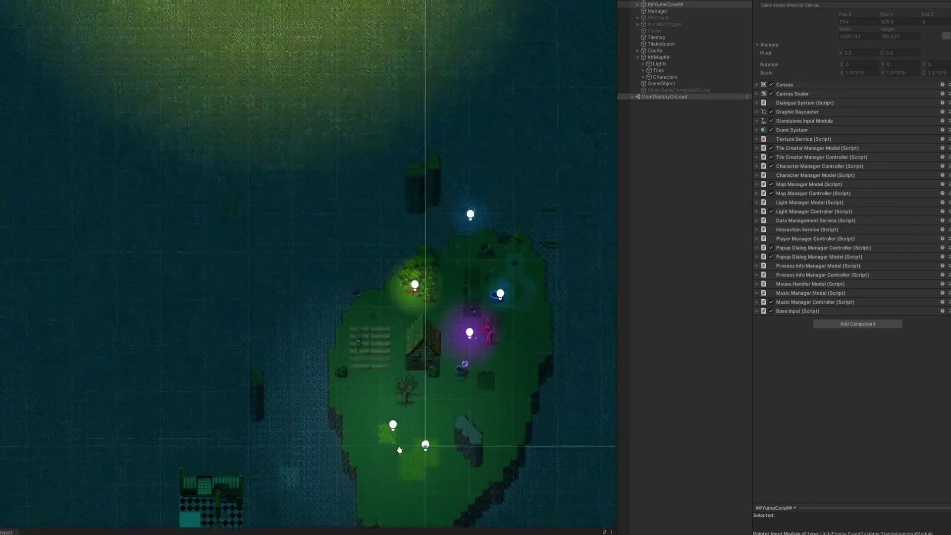
middle_click_drag(396, 74, 421, 445)
mouse_move(435, 175)
middle_mouse_down()
mouse_move(434, 259)
mouse_move(354, 265)
mouse_move(324, 533)
middle_mouse_up()
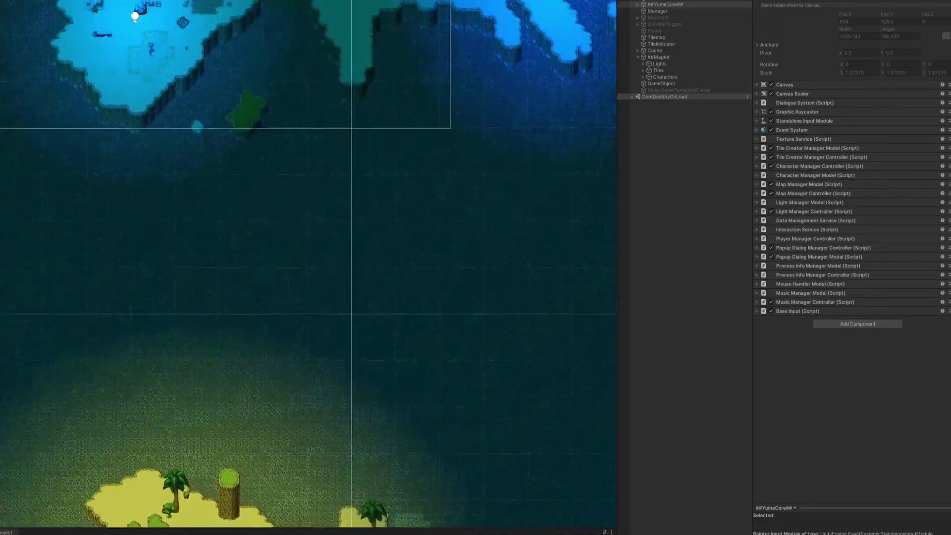
mouse_move(318, 30)
middle_mouse_down()
mouse_move(272, 148)
mouse_move(123, 59)
mouse_move(226, 170)
middle_mouse_up()
scroll(225, 171, "up", 4)
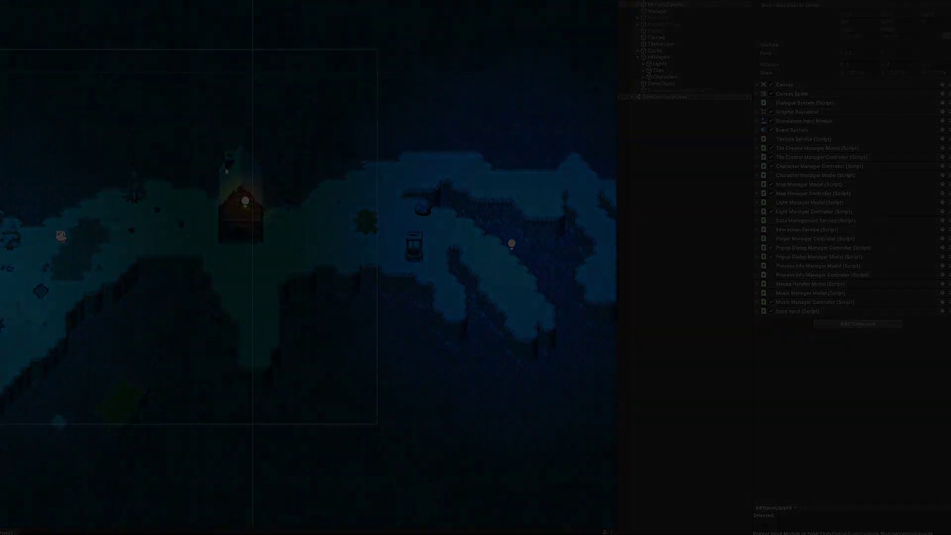